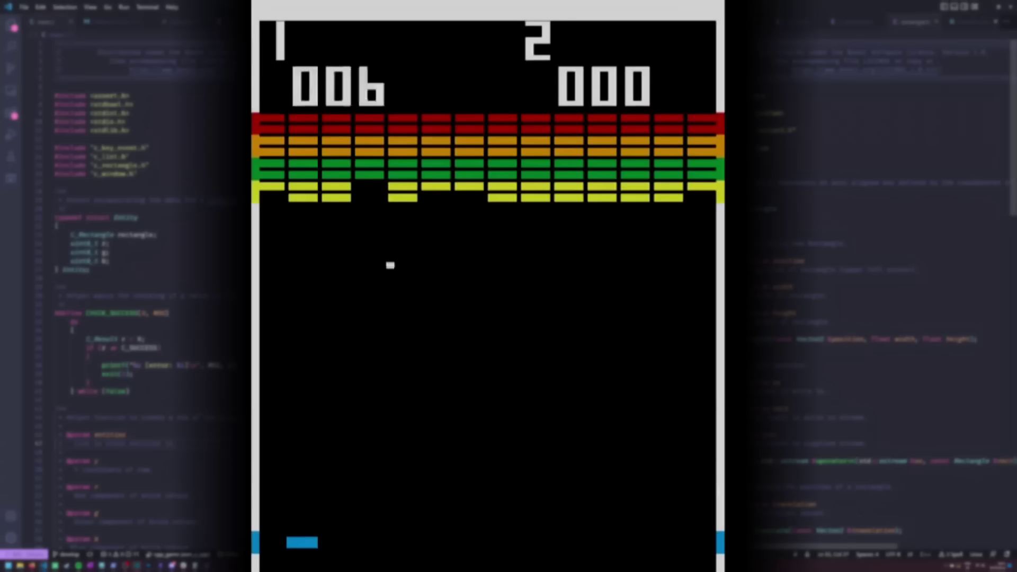
text(d to init SD)
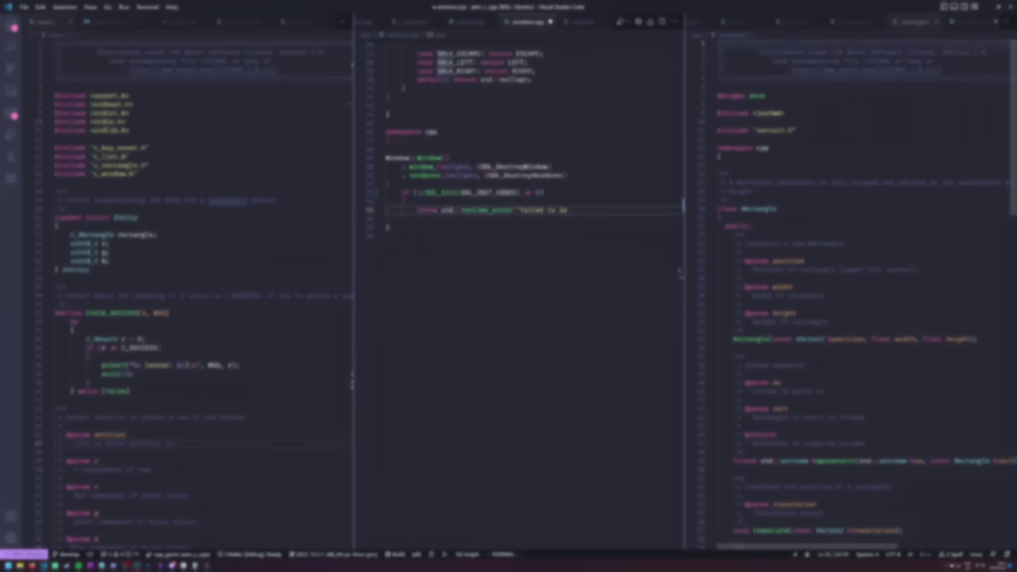
text(L");)
- Finish the window.cpp constructor's error check and window creation call
key(Return)
text(})
key(Return)
key(Return)
text(window_)
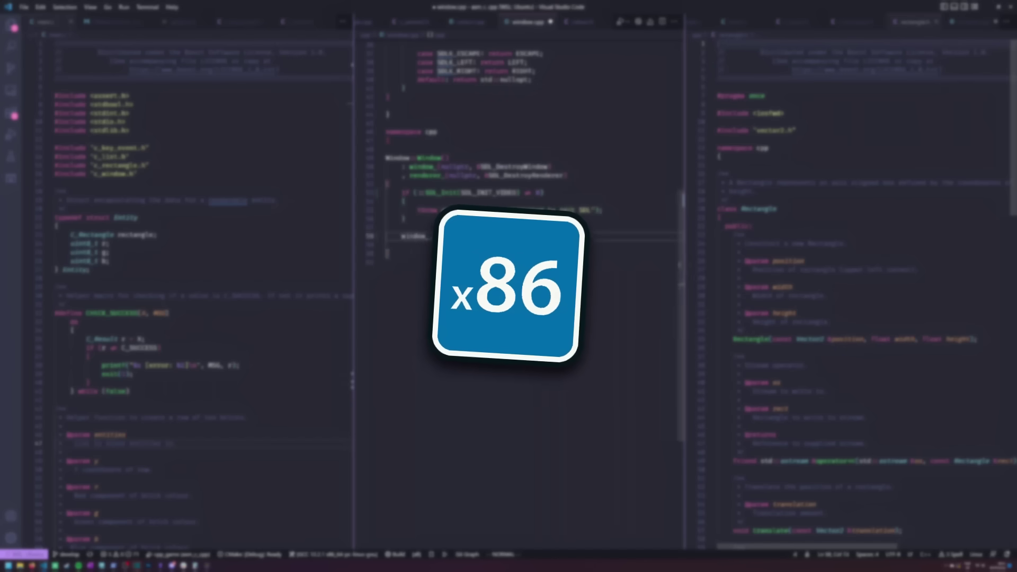
text(window_.reset(SDL_CreateWindow()
key(Return)
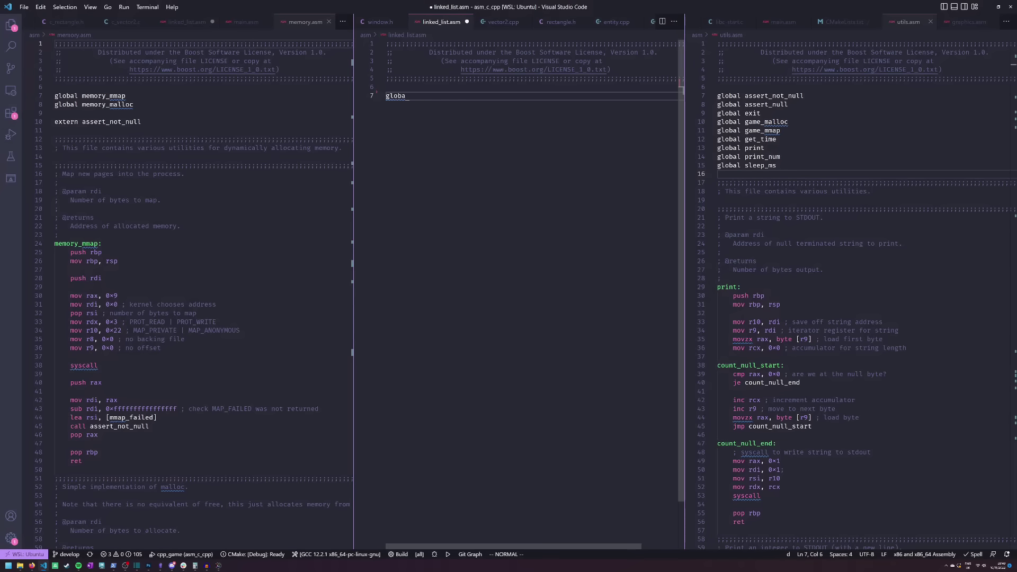
text(linked_list_init)
- Declare global linked_list_init, iterator, advance, remove, value and push_back routines in linked_list.asm
key(Return)
text(globa)
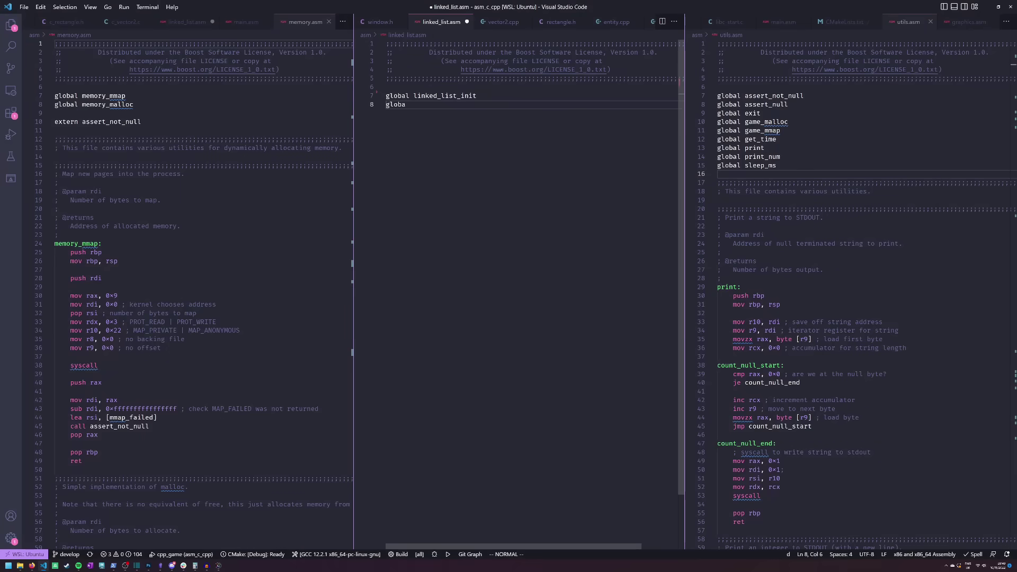
text(l linked_list_iterator)
key(Return)
text(g)
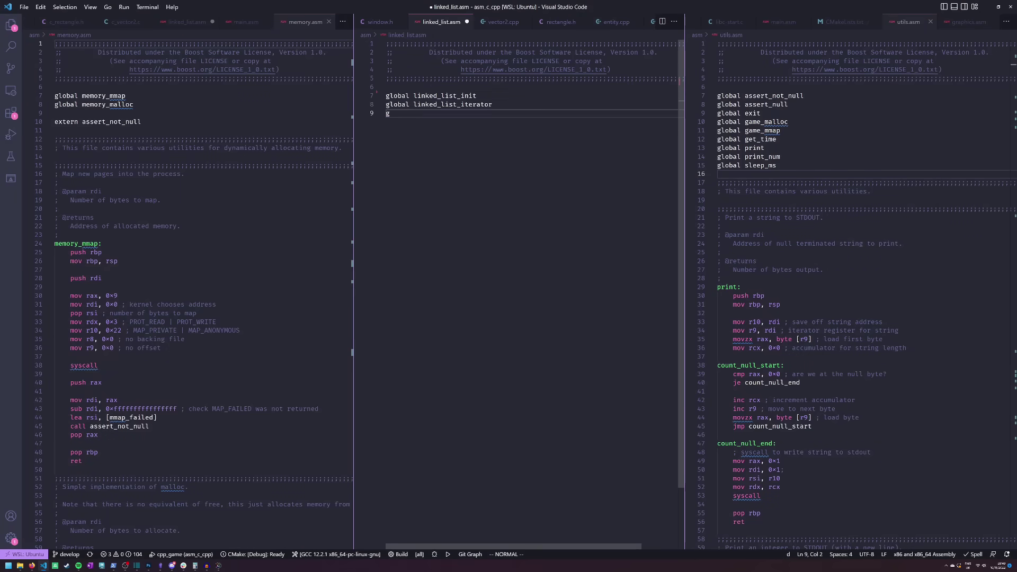
text(inked_list_iterat)
text(or_advance)
key(Return)
text(global lin)
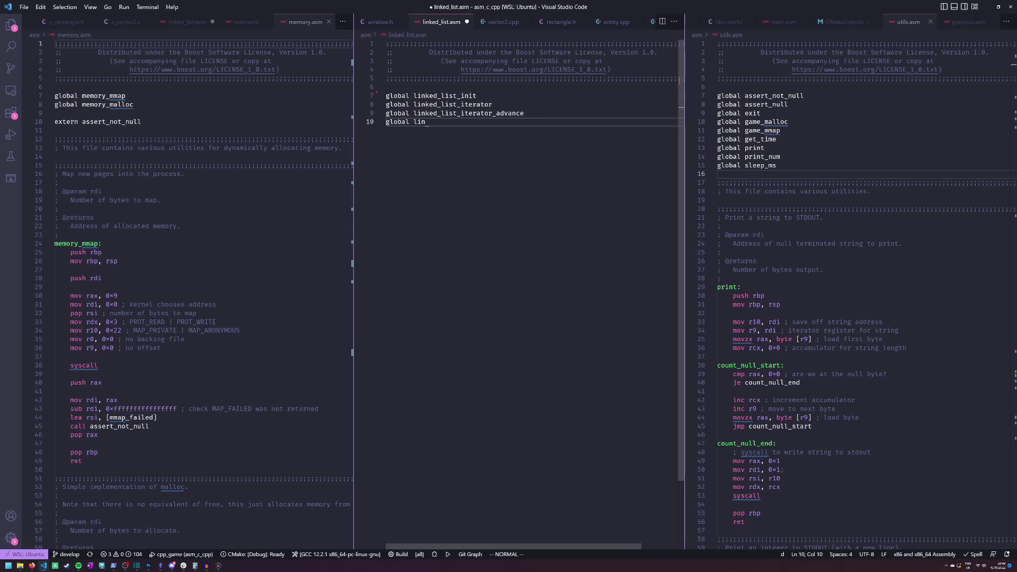
text(rator_r)
text(emov)
key(Return)
text(global linked_list_iter)
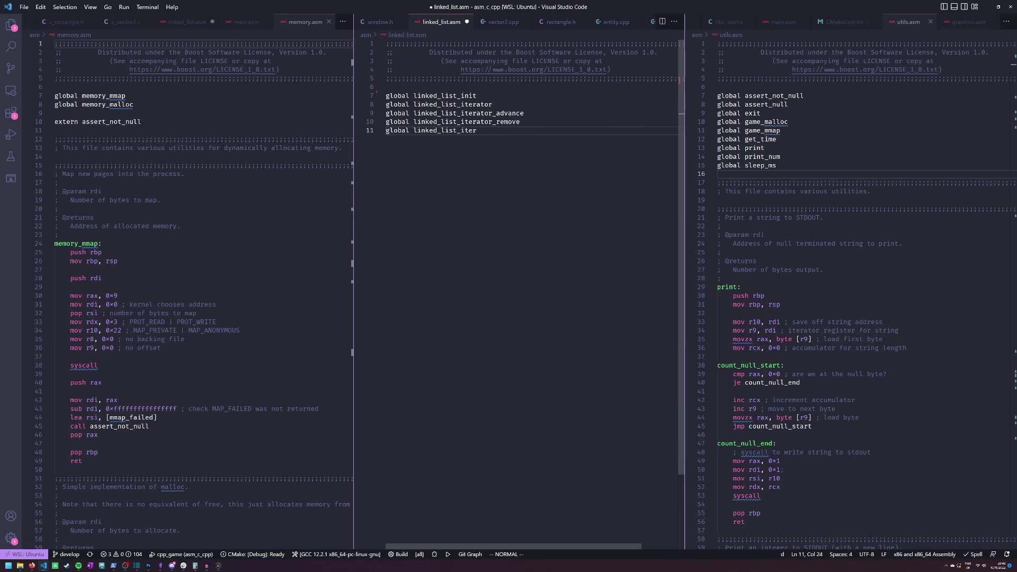
text(ator_value)
key(Return)
text(global)
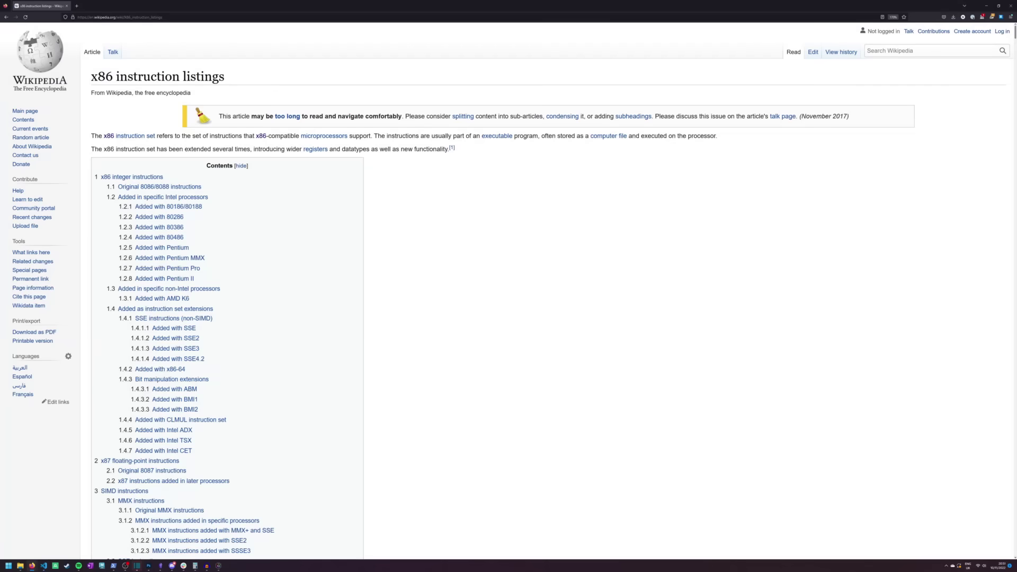
scroll(508, 318, down, 5)
scroll(509, 318, down, 5)
scroll(509, 318, down, 5)
scroll(509, 318, down, 5)
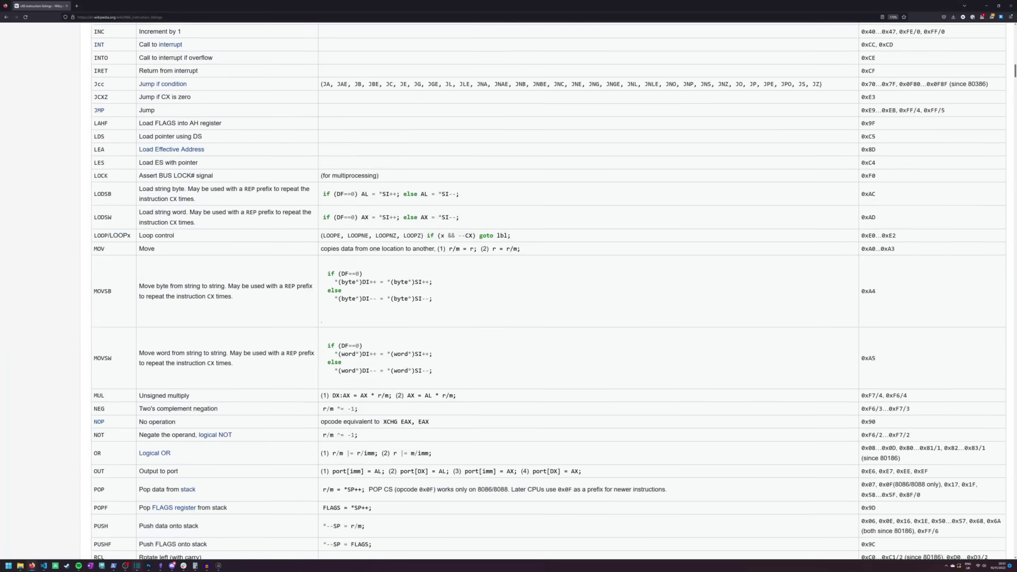
scroll(509, 318, down, 5)
scroll(508, 318, down, 5)
scroll(509, 318, down, 5)
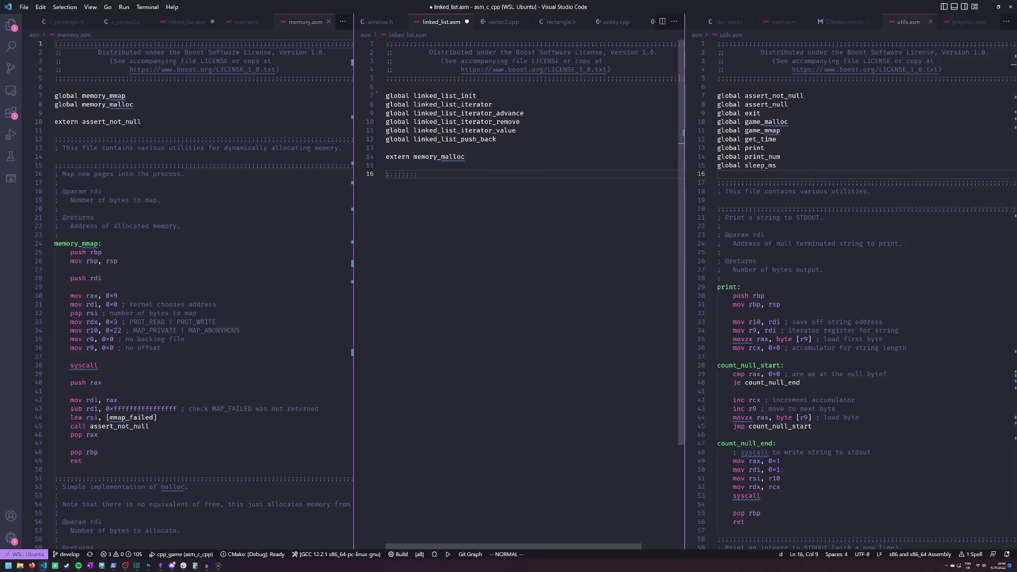
text(;;;;;;;)
text(;;;;;;;;;;;;;)
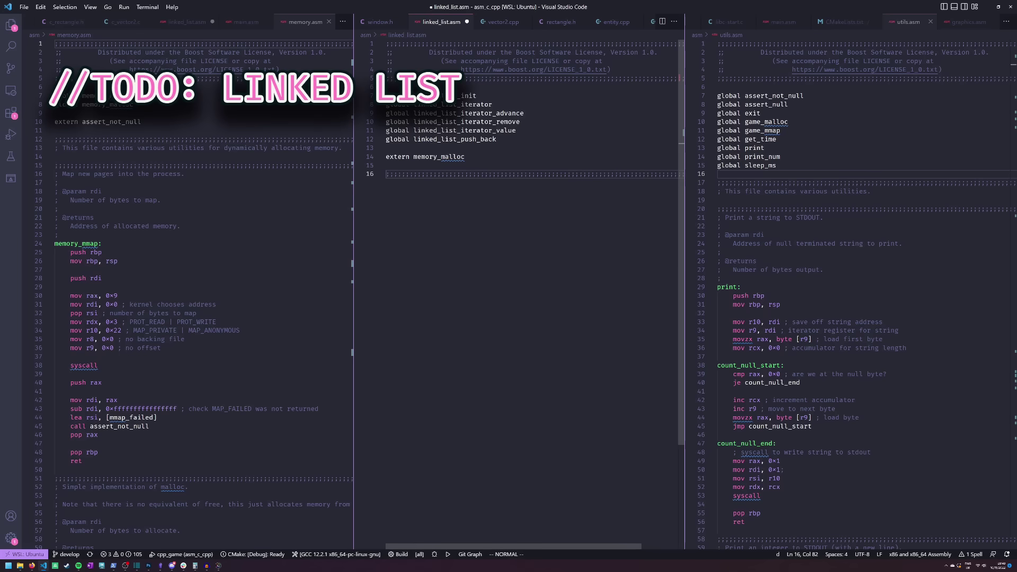
text(;;;;)
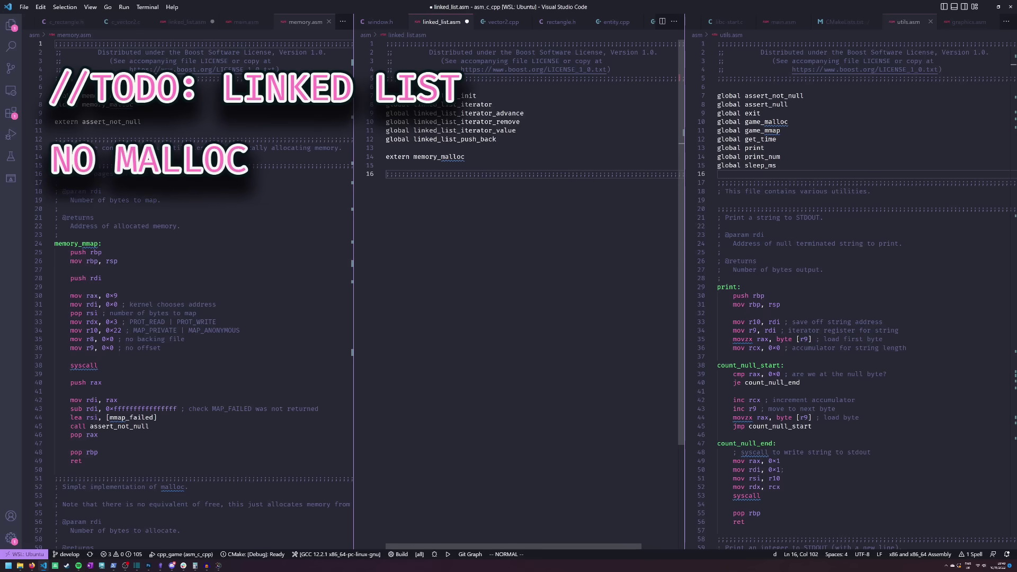
text(o; Simp)
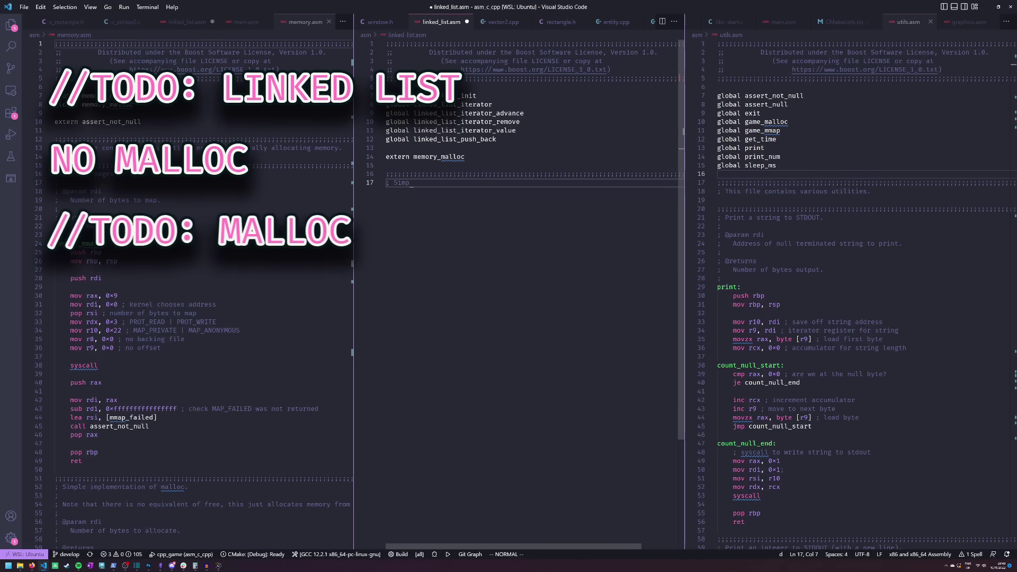
text(le linked list data st)
text(ructure. Consists of a )
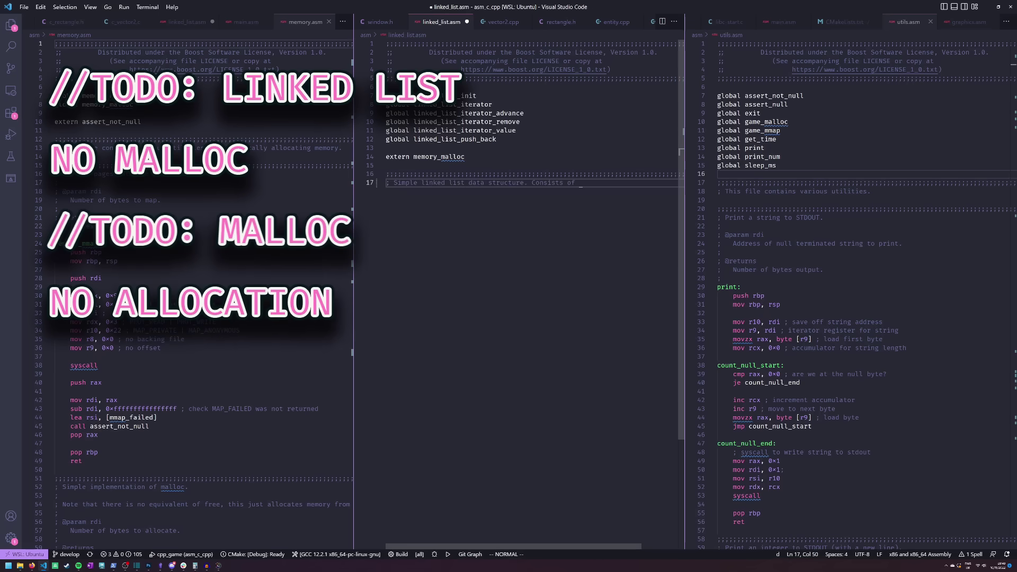
text(head node then optional)
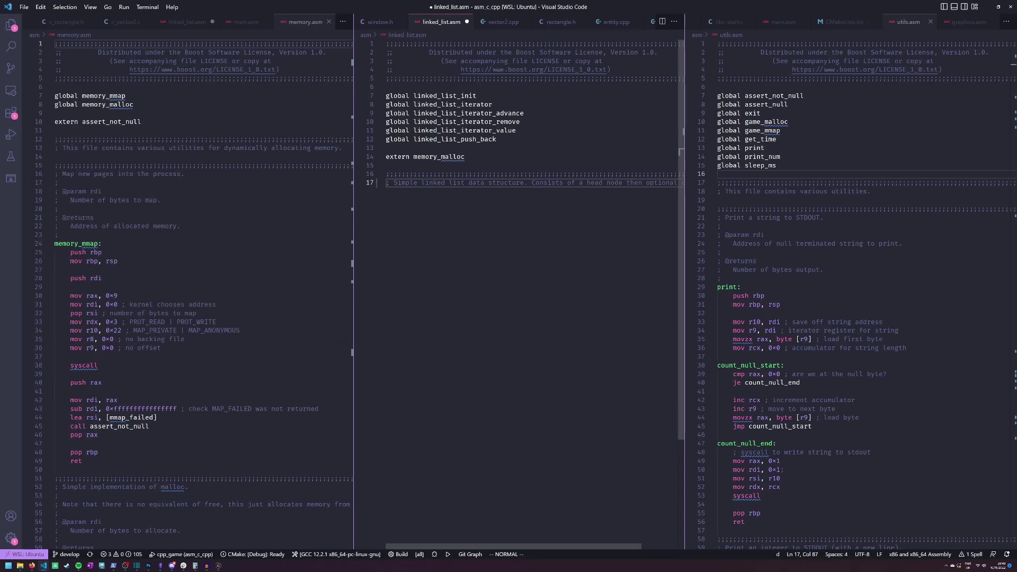
- Write the node-layout comment with the ASCII diagram's value box
key(Return)
text(; Each no)
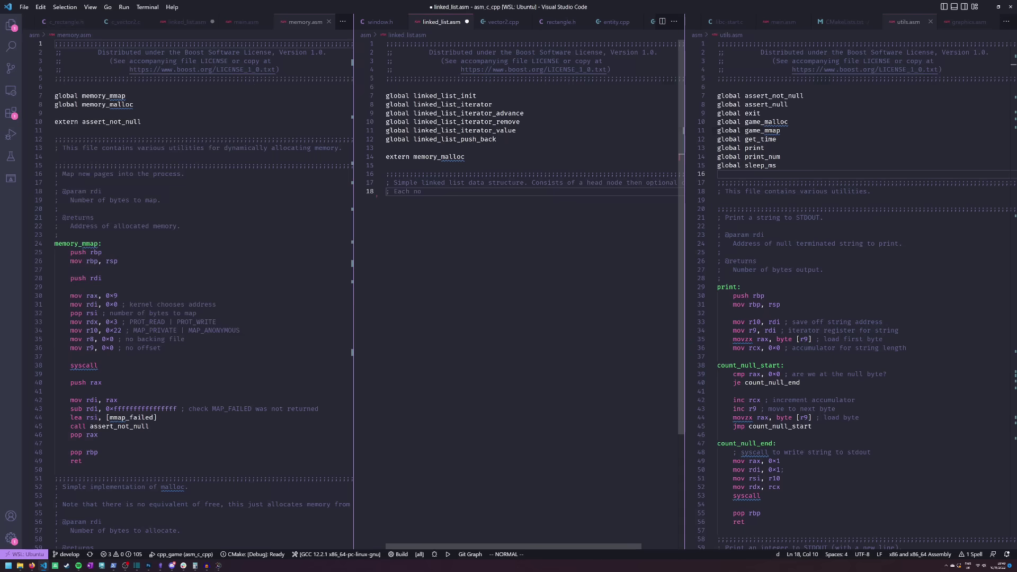
text(de has the following layout:)
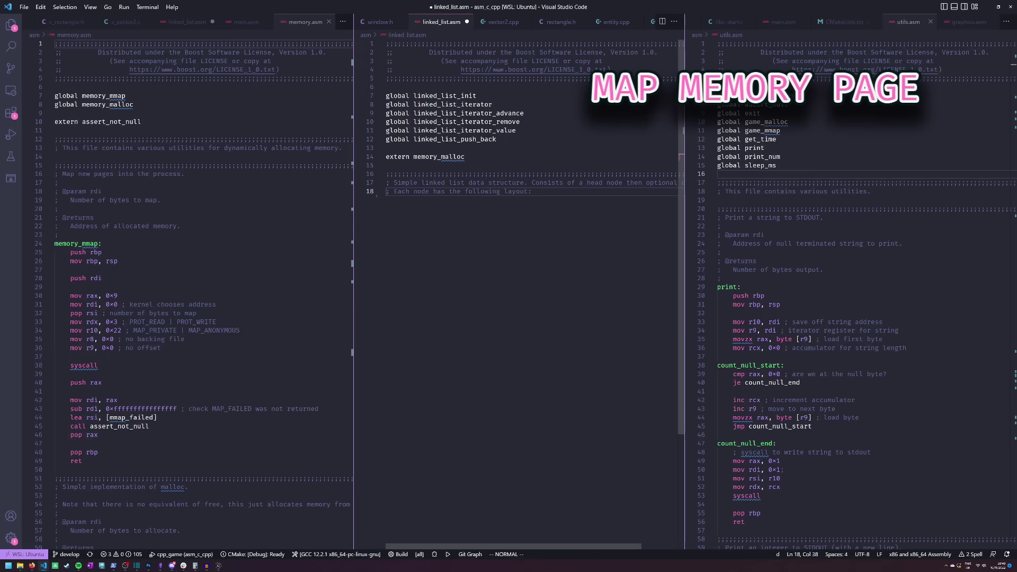
key(Return)
text(; +-------+)
key(Return)
text(; | va)
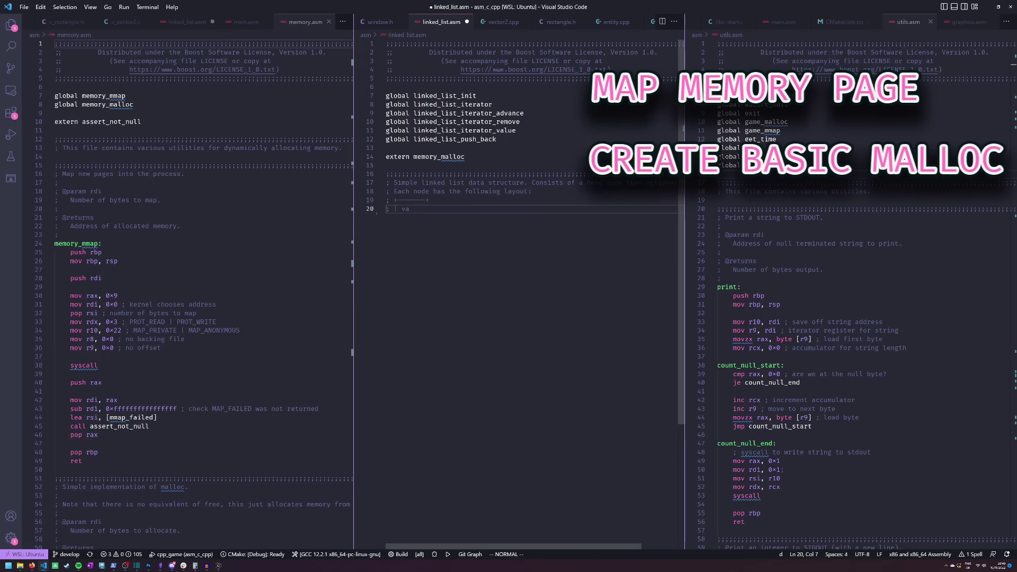
text(lue | = 8 bytes)
key(Return)
text(; +-------+)
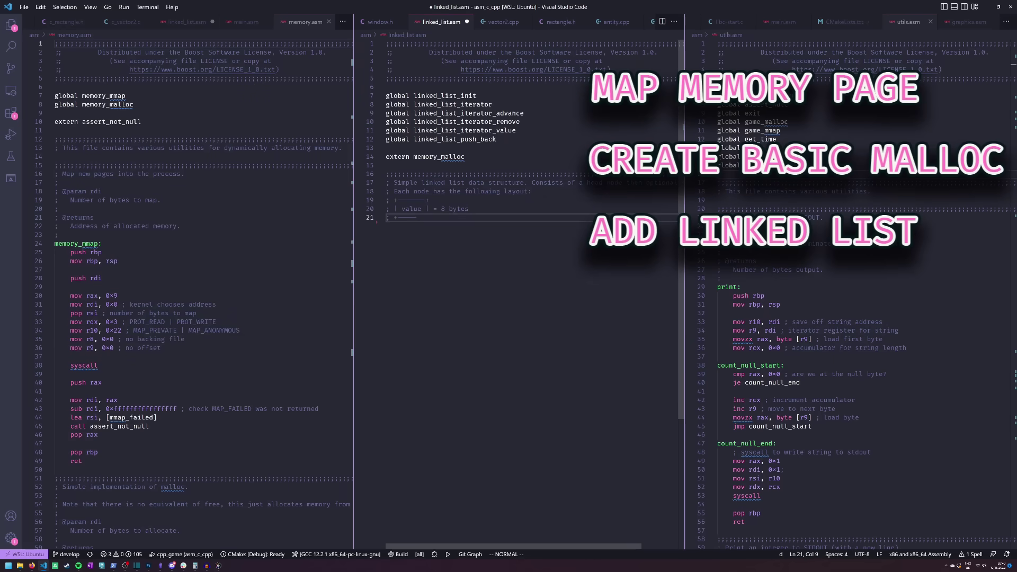
- Finish the diagram's pointer row, add the create-list doc comment, and begin linked_list_init with push rbp
key(Return)
text(;  |  ptr  | = 8 bytes)
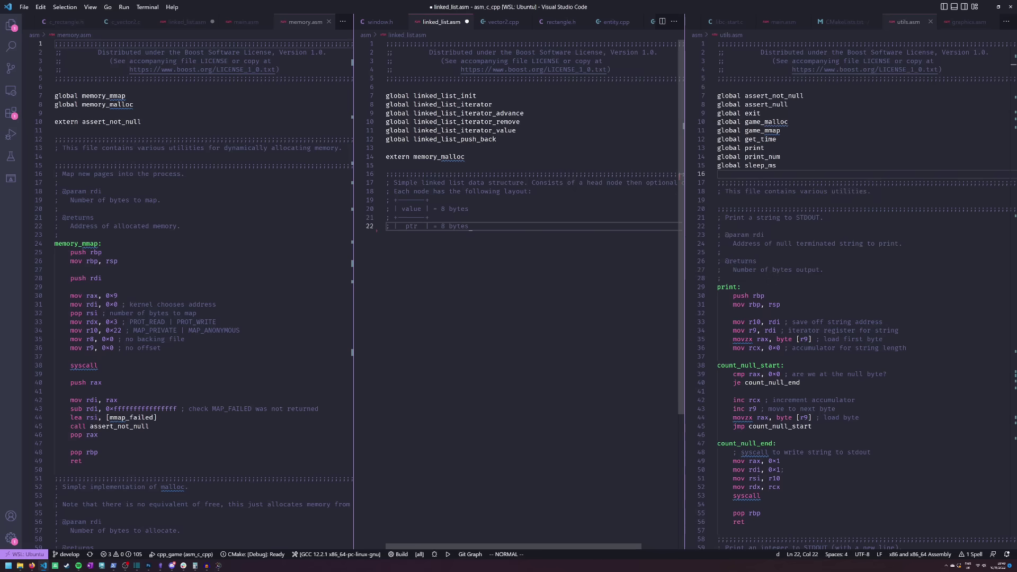
key(Return)
text(; +-------+)
key(Return)
text(;)
key(Return)
text(; This me)
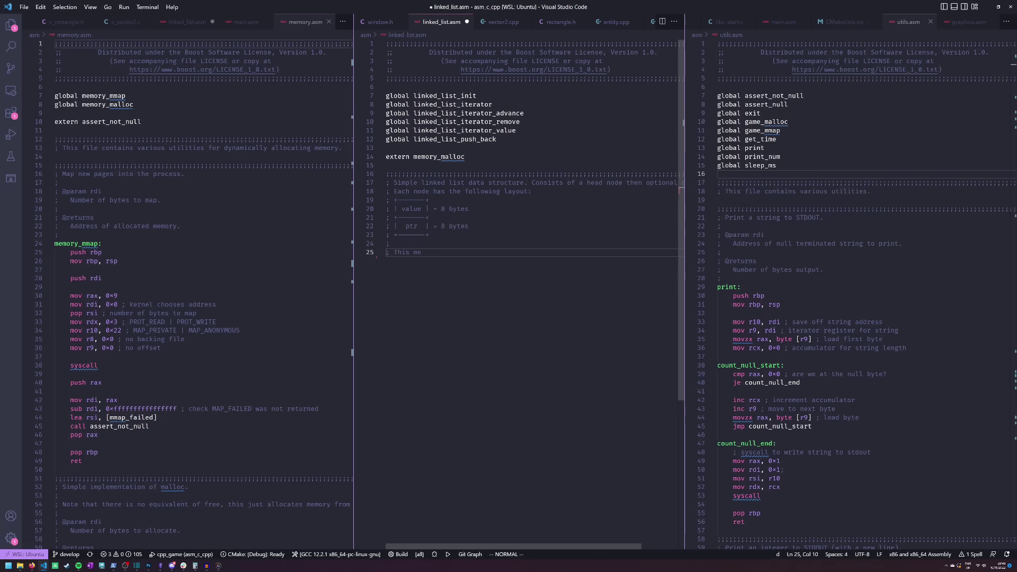
text(t each node can store)
text( 8 bytes of data, which could be)
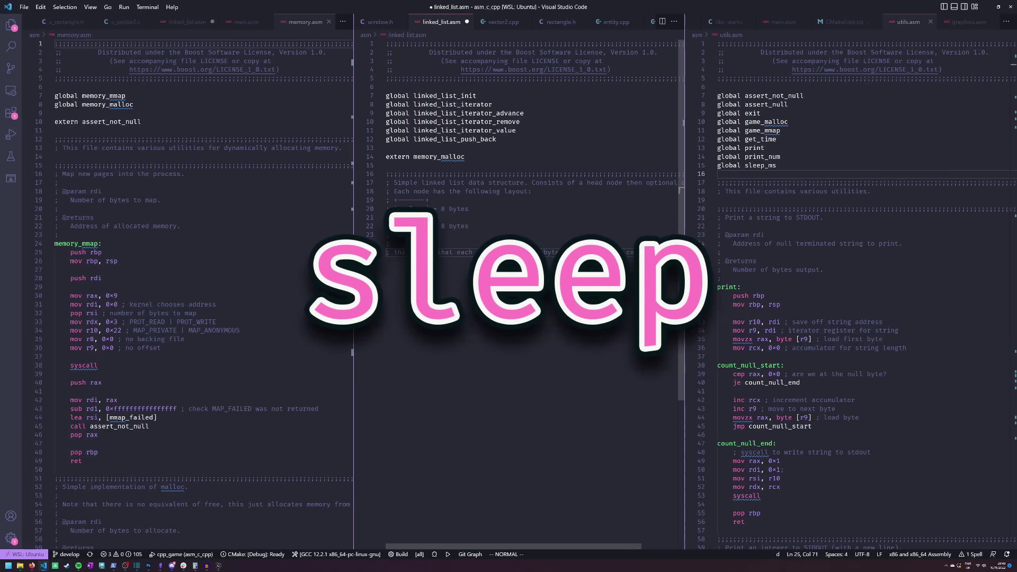
text( of any type.)
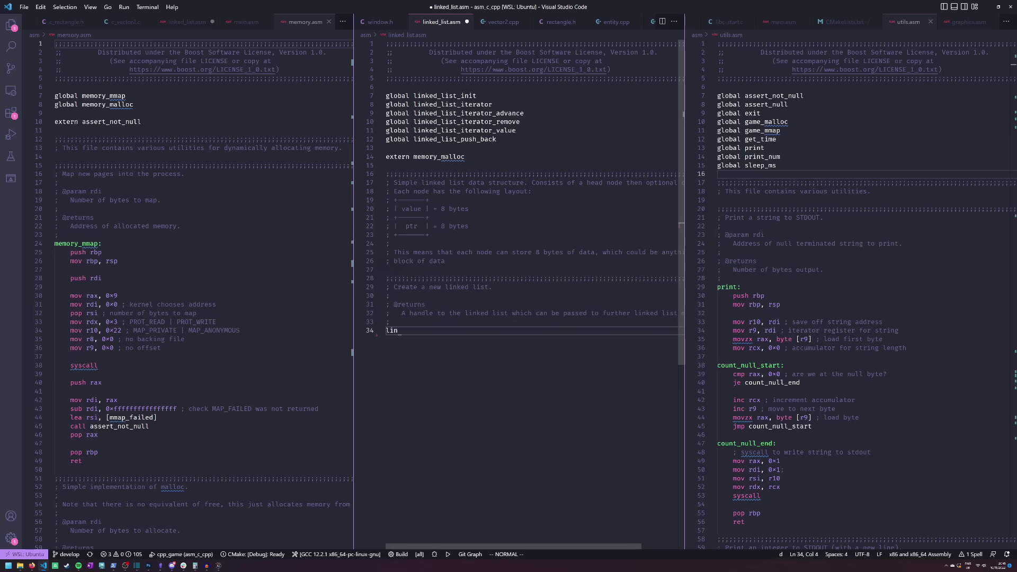
text(ist_init:)
key(Return)
text(push rbp)
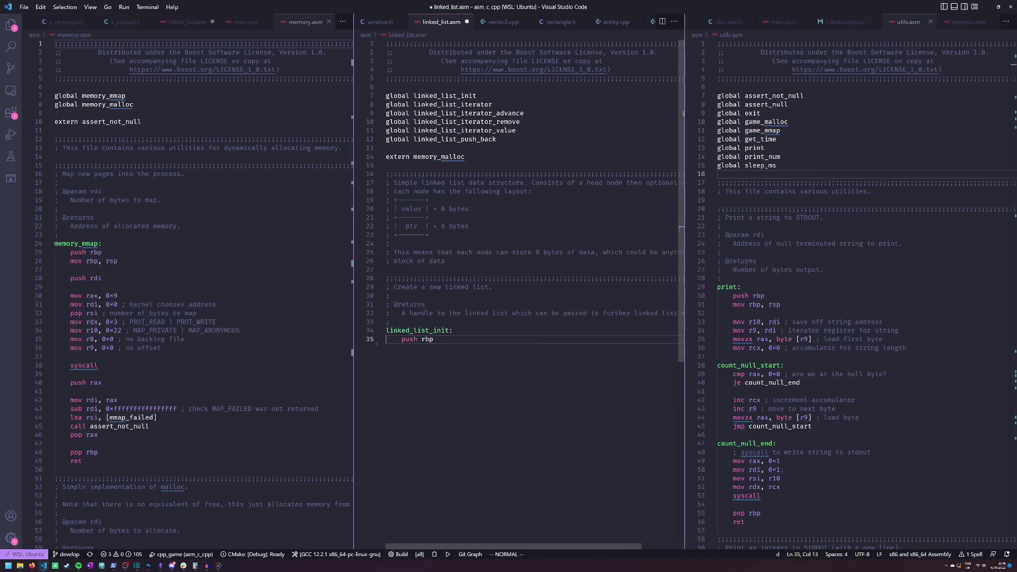
- Add mov rbp, rsp, run asm_game and steer the Breakout paddle with the arrow keys
key(Return)
text(mov rbp, rsp)
key(Return)
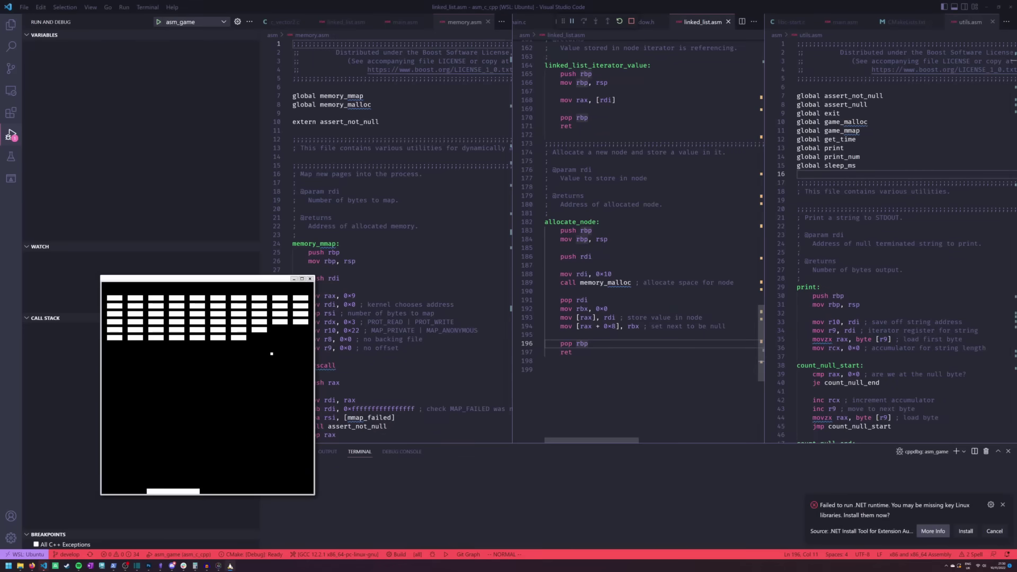
key(Right)
key(Right)
key(Right)
key(Left)
key(Left)
key(Left)
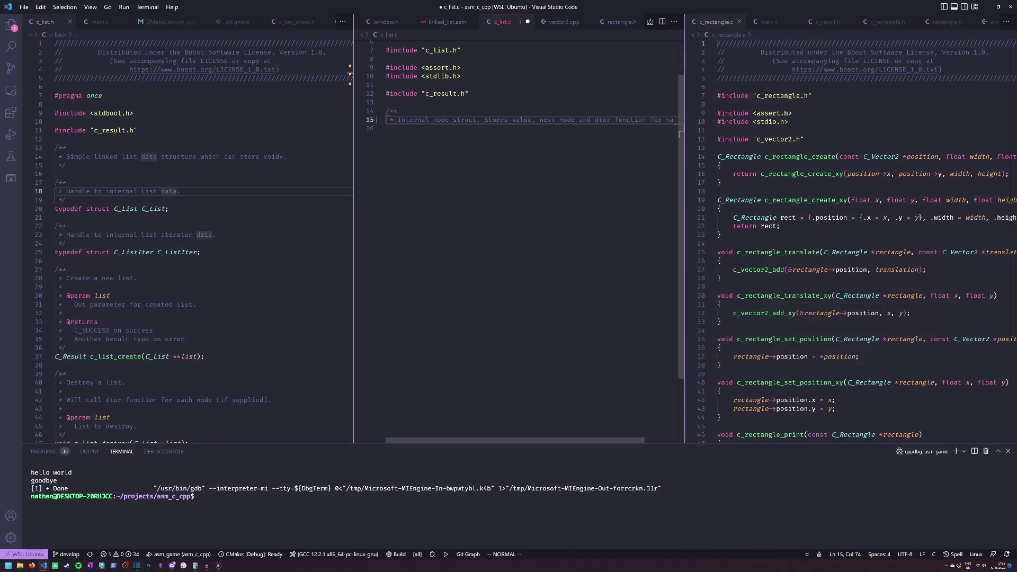
- Define the Node struct in c_list.c with value, next node and destructor members
key(Return)
text(/)
key(Return)
text(typedef )
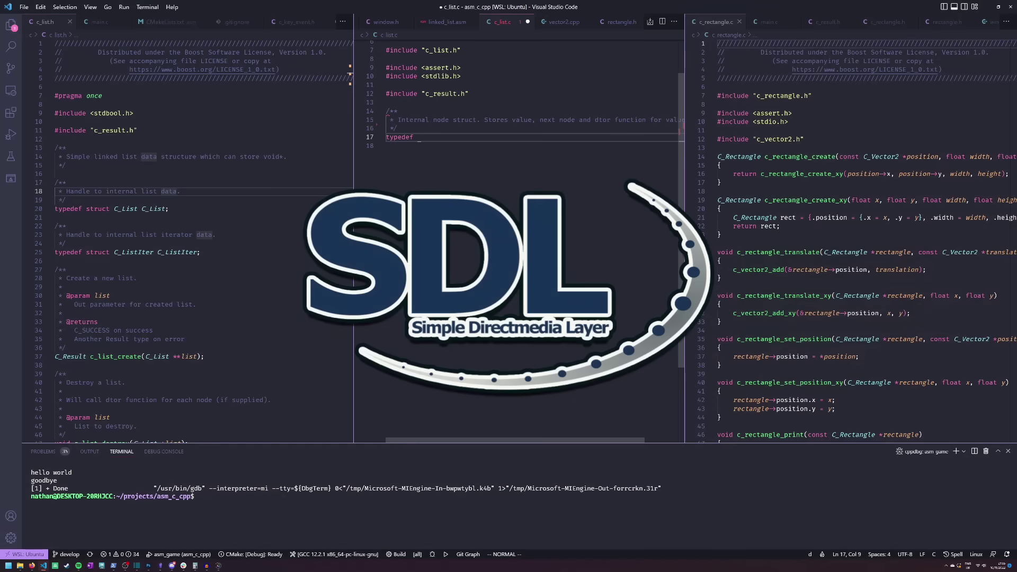
text(struct Node)
key(Return)
text({)
key(Return)
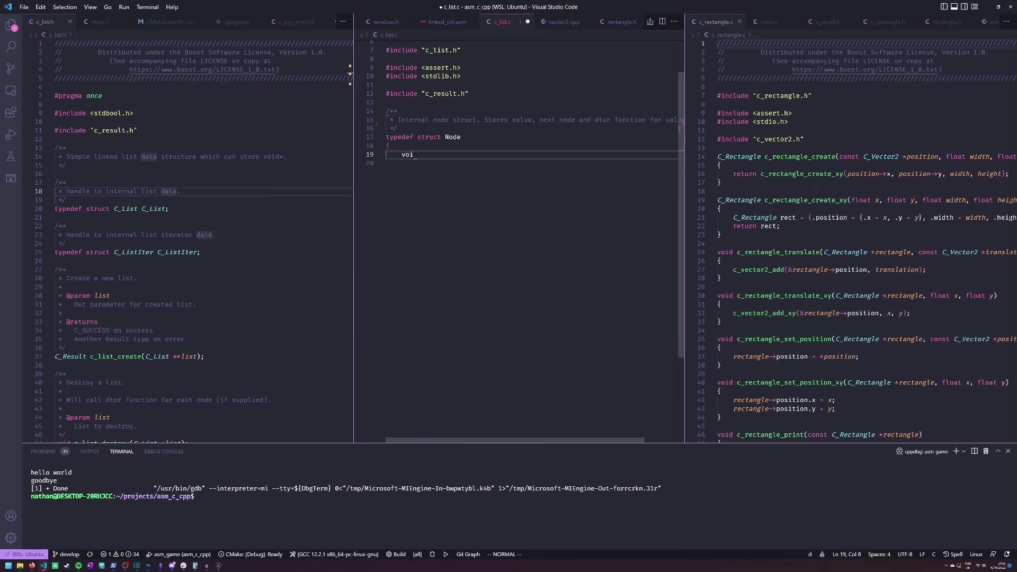
text(d *value;)
key(Return)
text(ct Node)
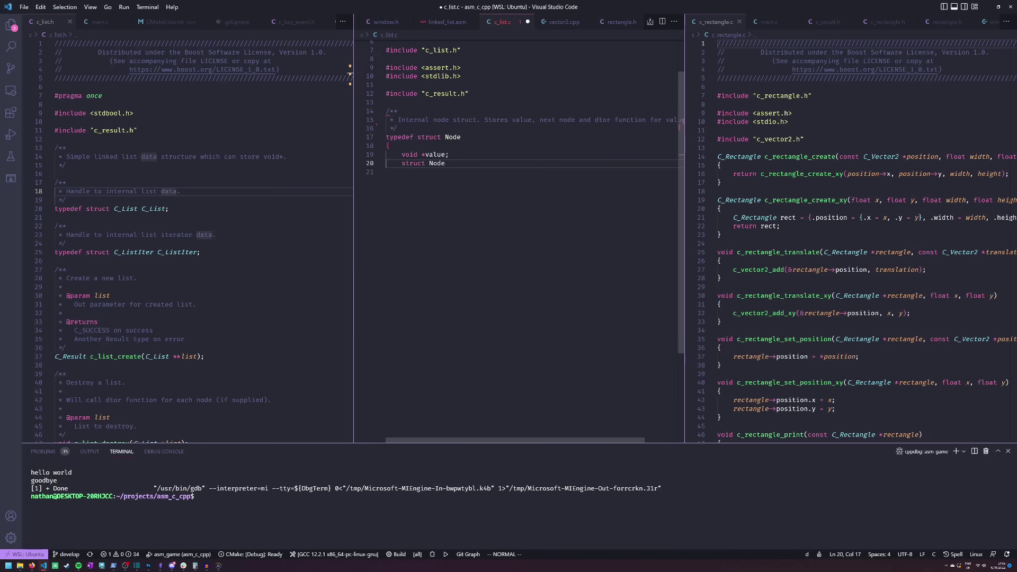
text( *next;)
key(Return)
text(void (*dtor)
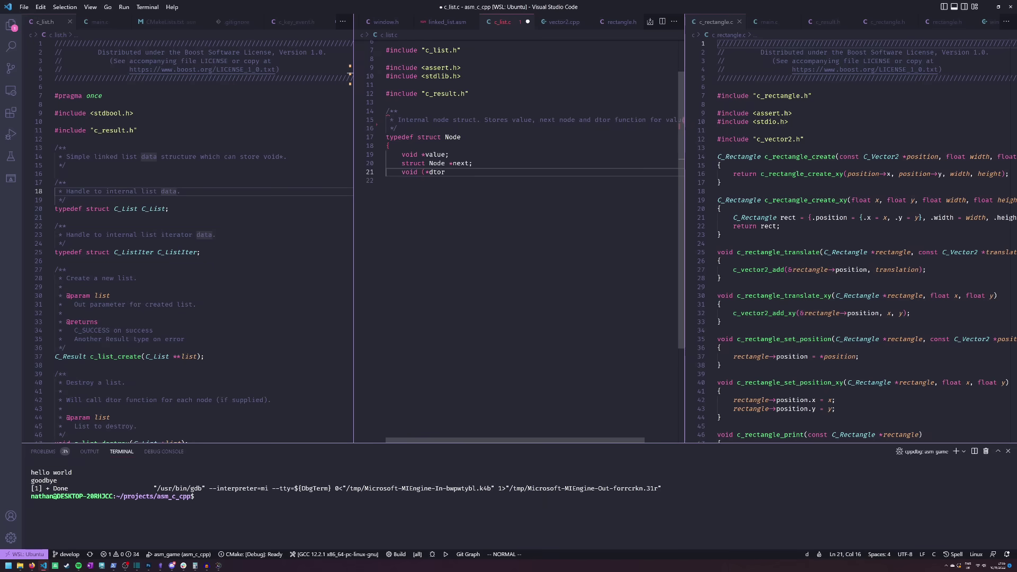
text()(void *);)
key(Return)
text(} Node;)
key(Return)
key(Return)
text(/**)
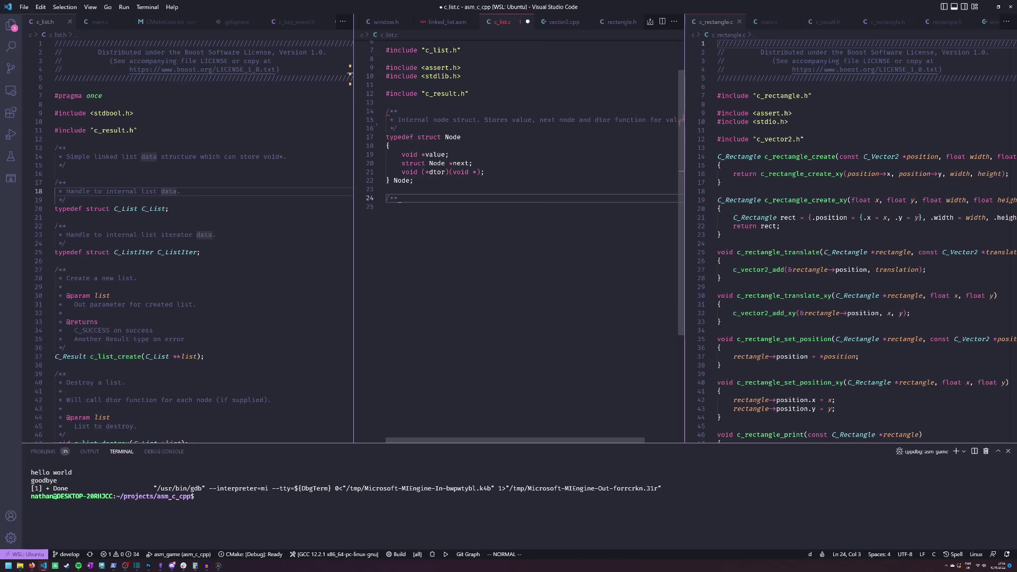
key(Return)
text(rnal list stru)
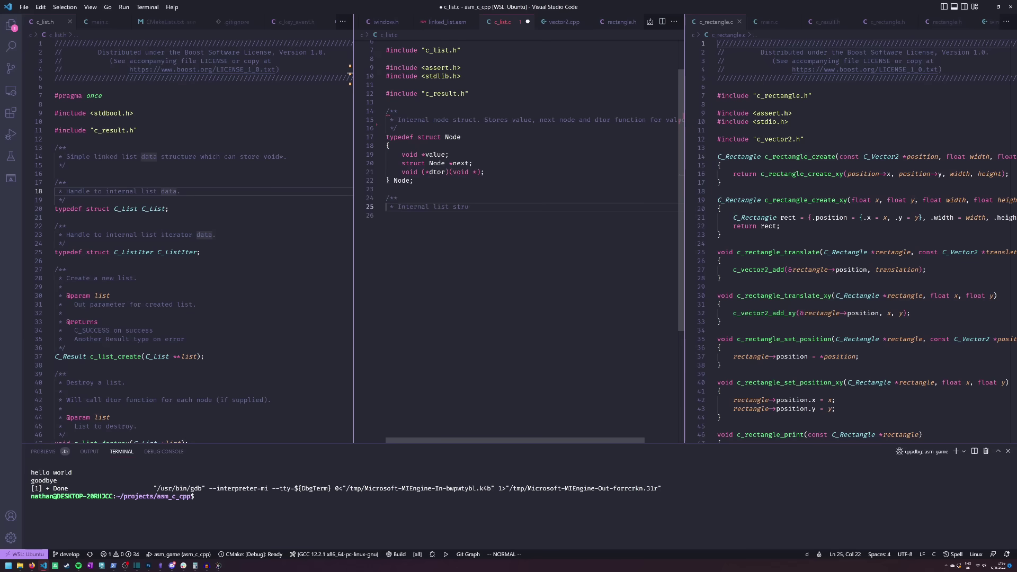
text(ct. Stores a head sentinel node.)
- Define the C_List struct holding the head node, with its doc comment
key(Return)
text(/)
key(Return)
text(typedef )
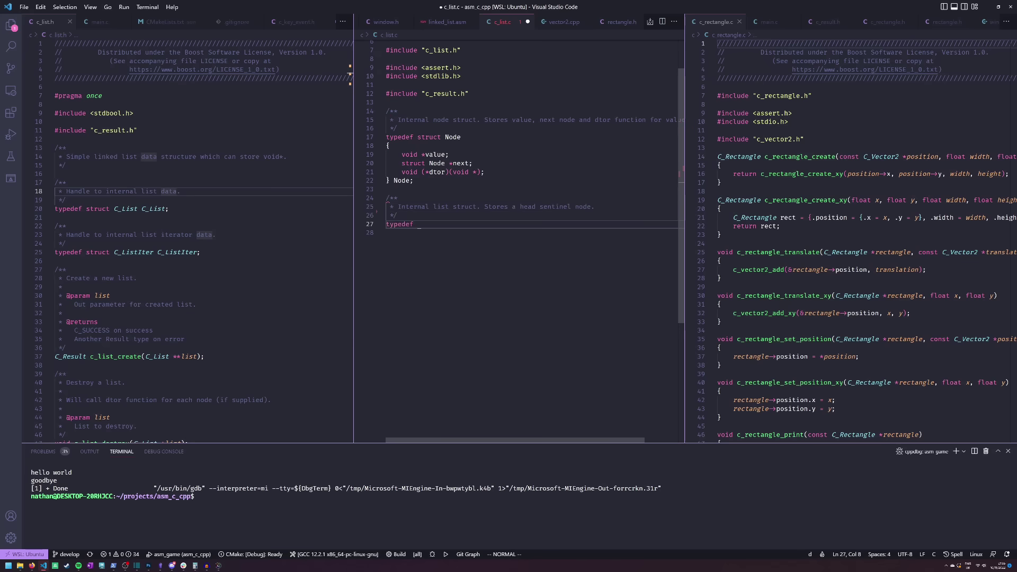
text(struct C_List)
key(Return)
text({)
key(Return)
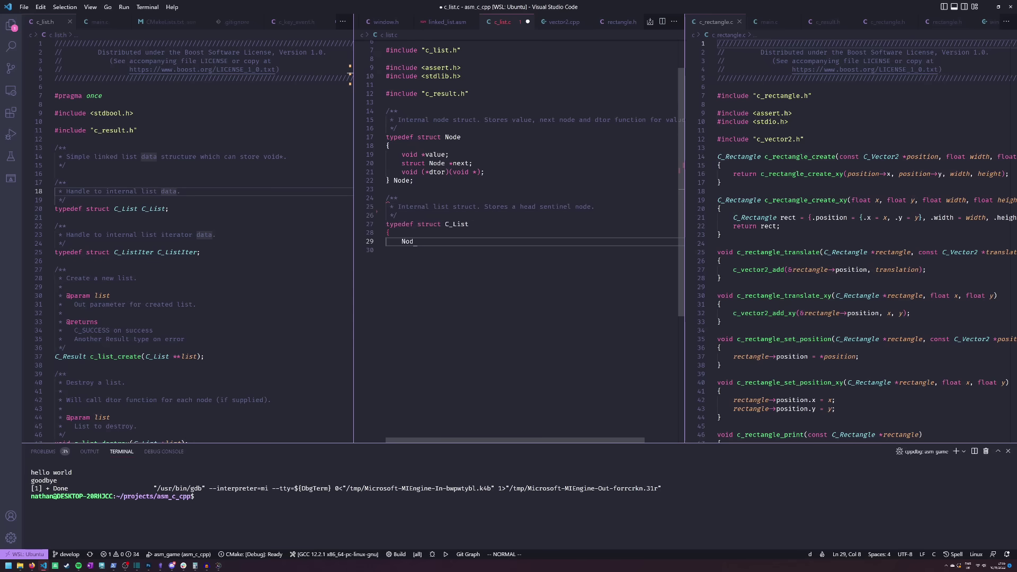
text(Node *head;)
key(Return)
text(ist;)
key(Return)
key(Return)
text(/**)
key(Return)
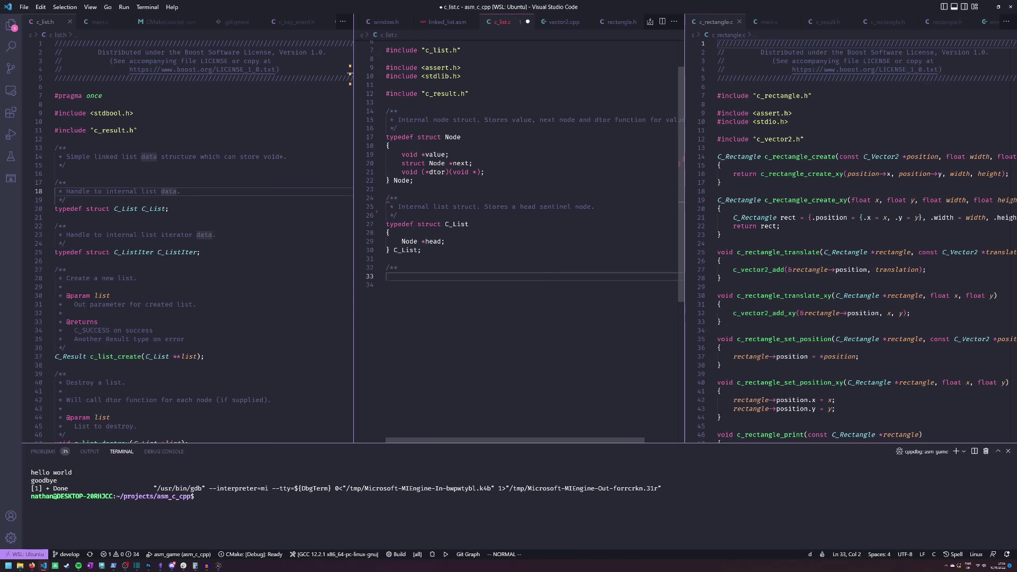
text(ternal itera)
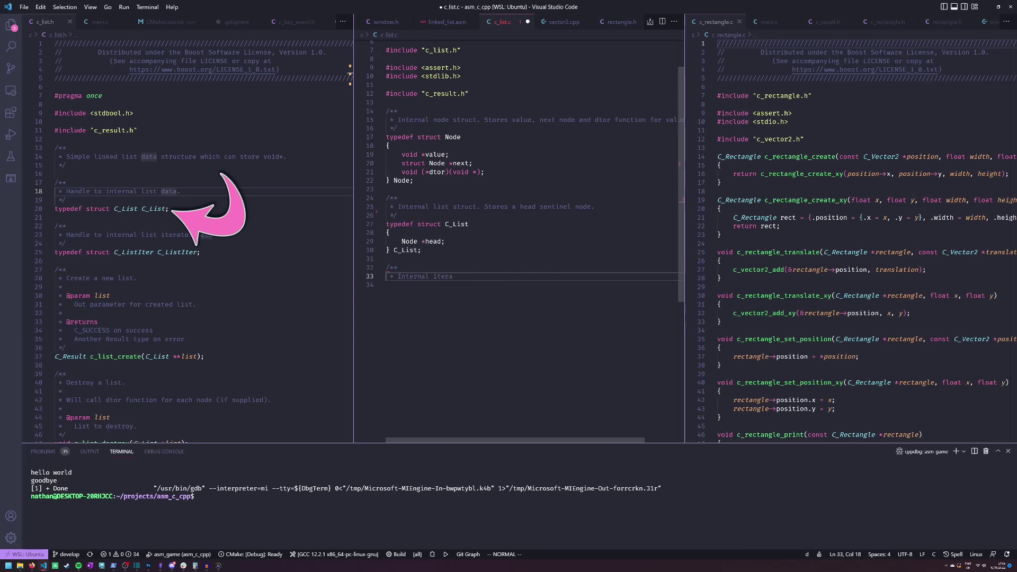
text(tor struct. Stores the node )
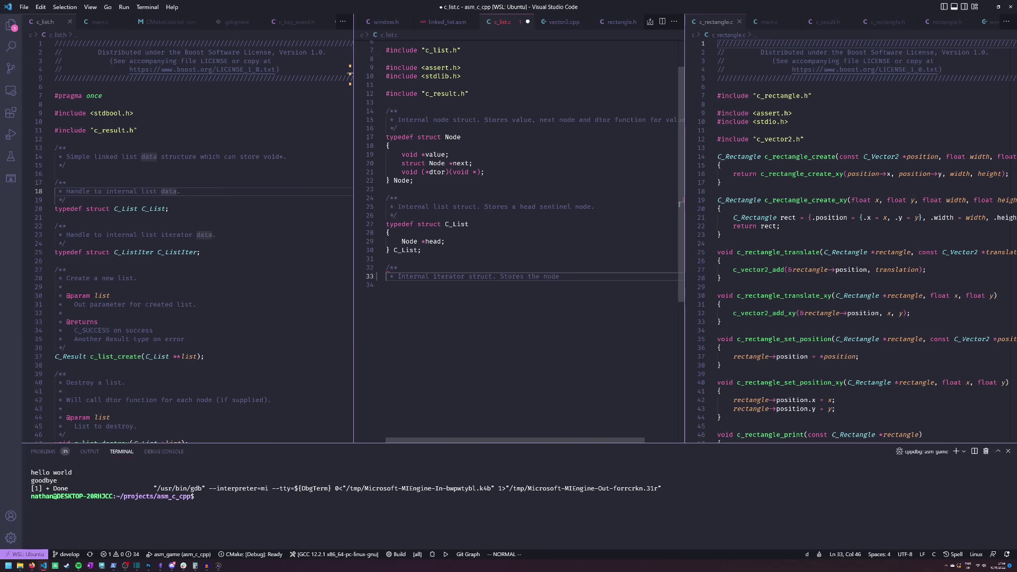
text(it is referencing.)
- Define the C_ListIter struct and start c_list_create with an assert on list
key(Return)
text(/)
key(Return)
text(typedef )
text(struct C_ListIte)
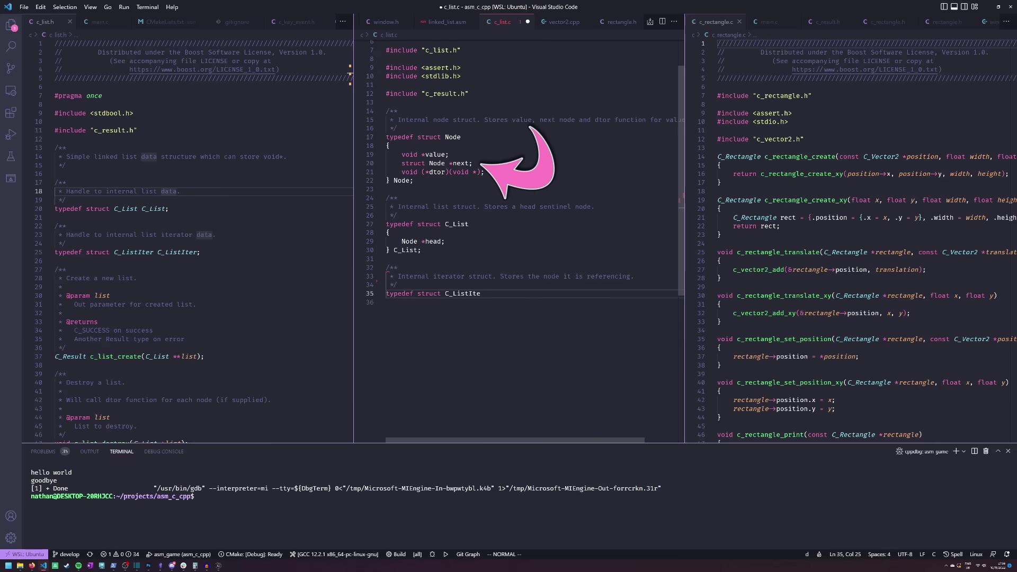
key(Return)
text({)
key(Return)
text(Node *node;)
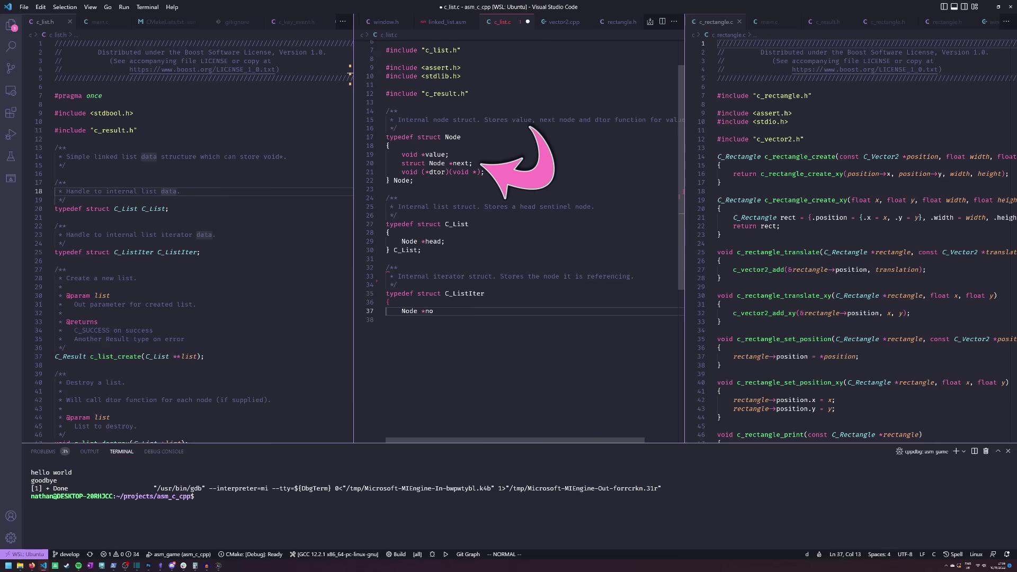
key(Return)
text(} C_ListIter;)
key(Return)
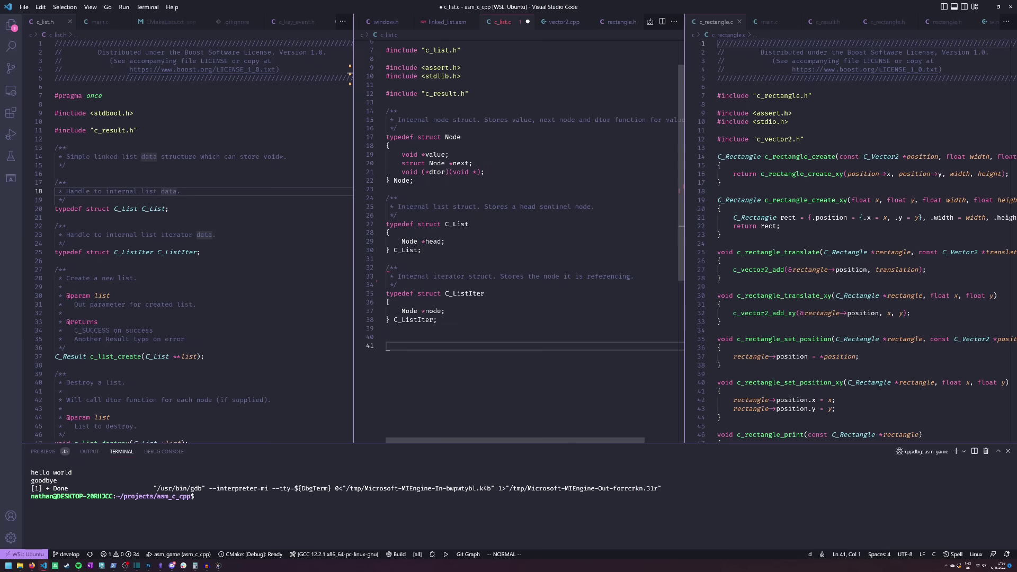
key(BackSpace)
text(C_Result c_list_create(C_List **list))
scroll(516, 239, down, 5)
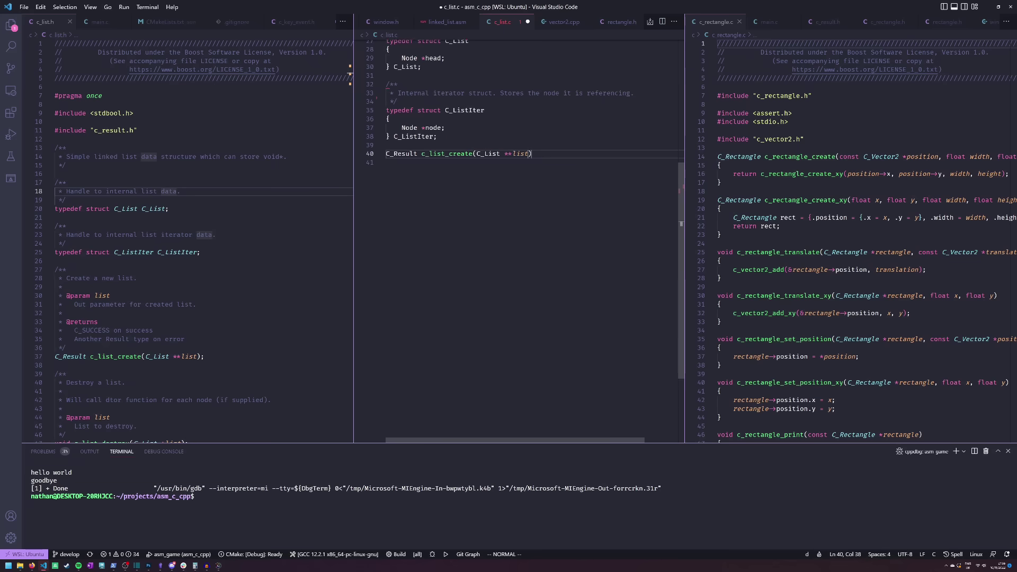
key(Return)
text({)
key(Return)
text(assert(list)
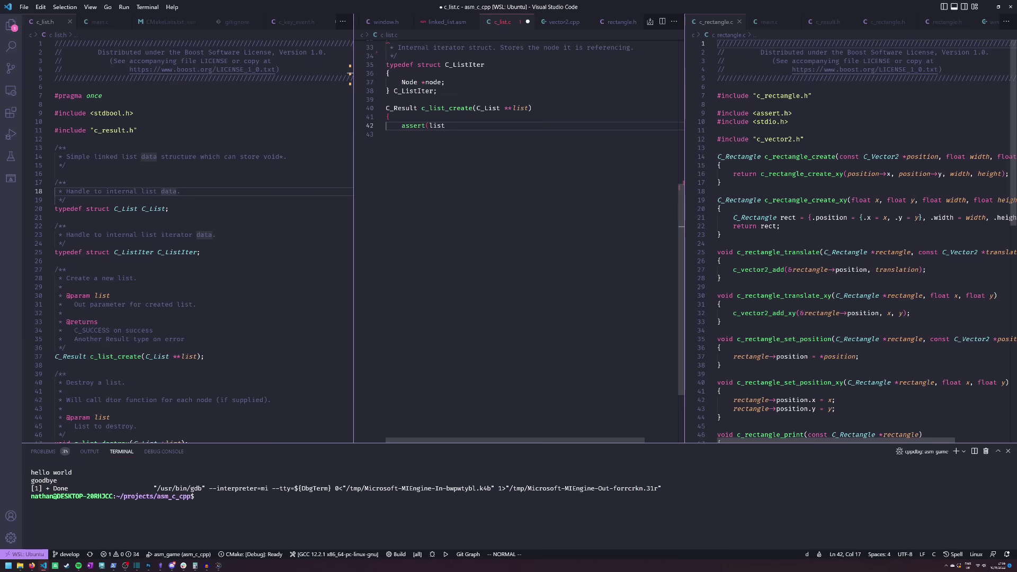
text( != NU)
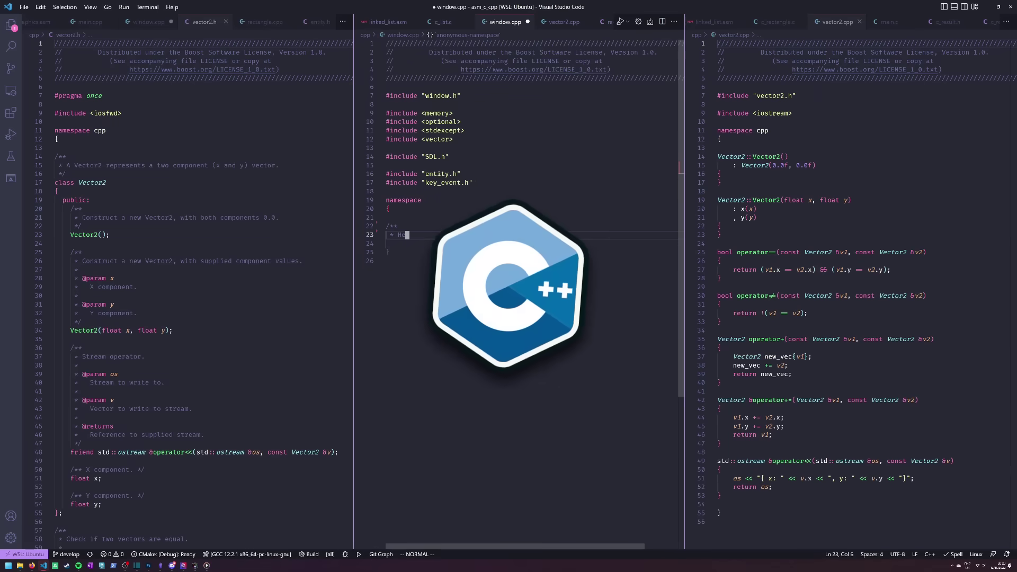
text(on to map an )
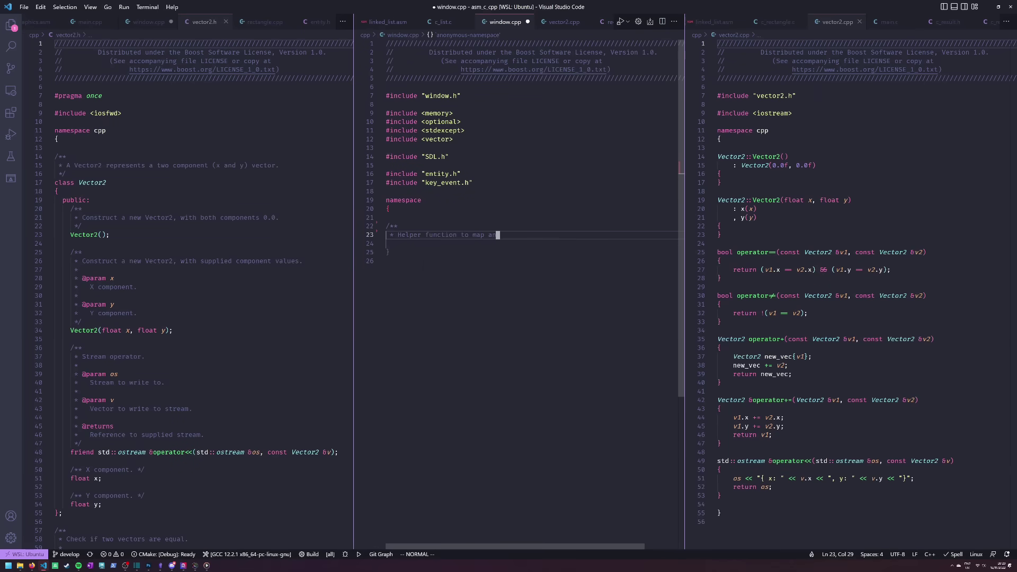
text(SDL key code to)
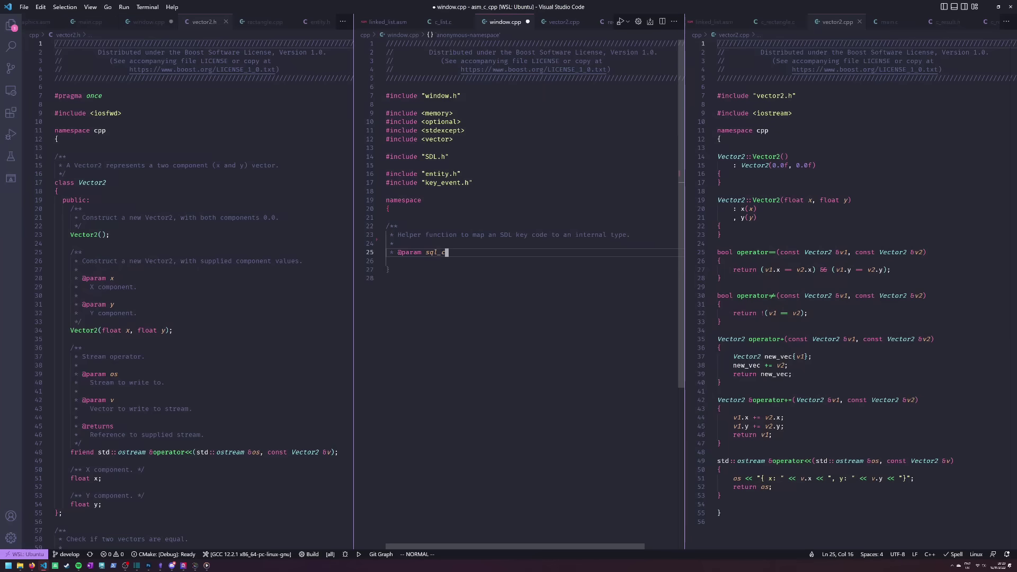
text(ode)
key(Return)
text(SDL )
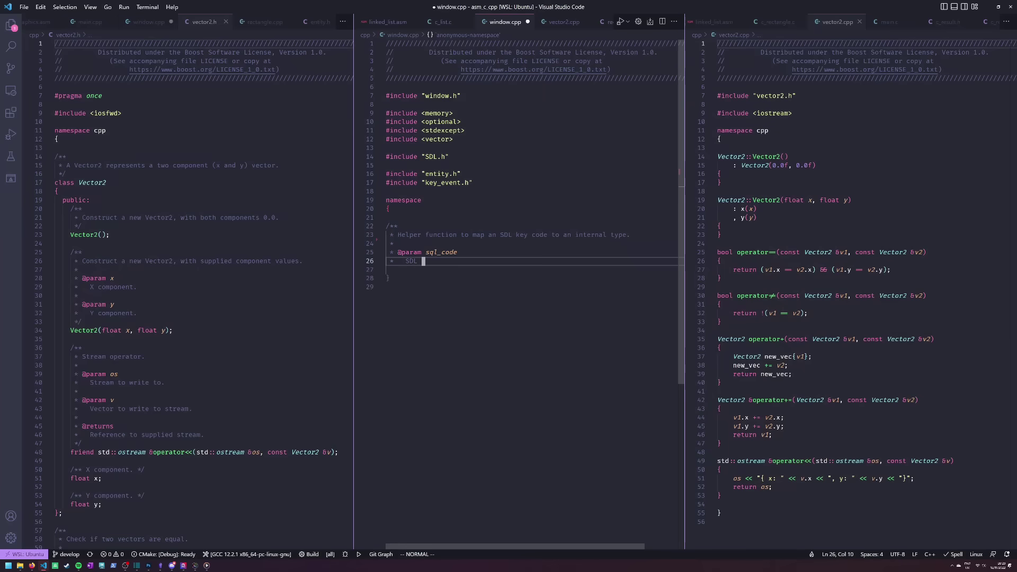
text(key code.)
key(Return)
key(Return)
text(@returns)
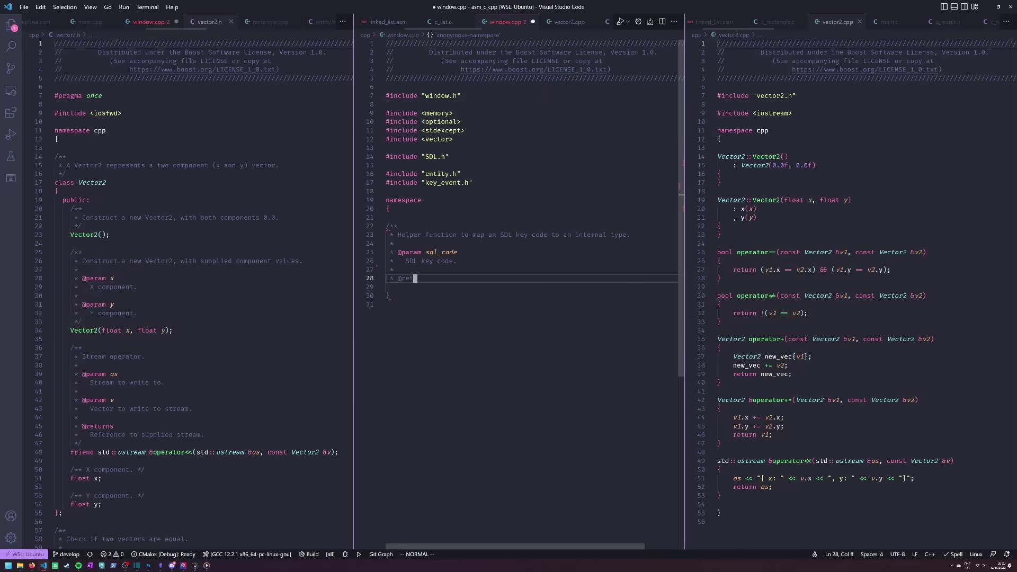
key(Return)
text(Internal represen)
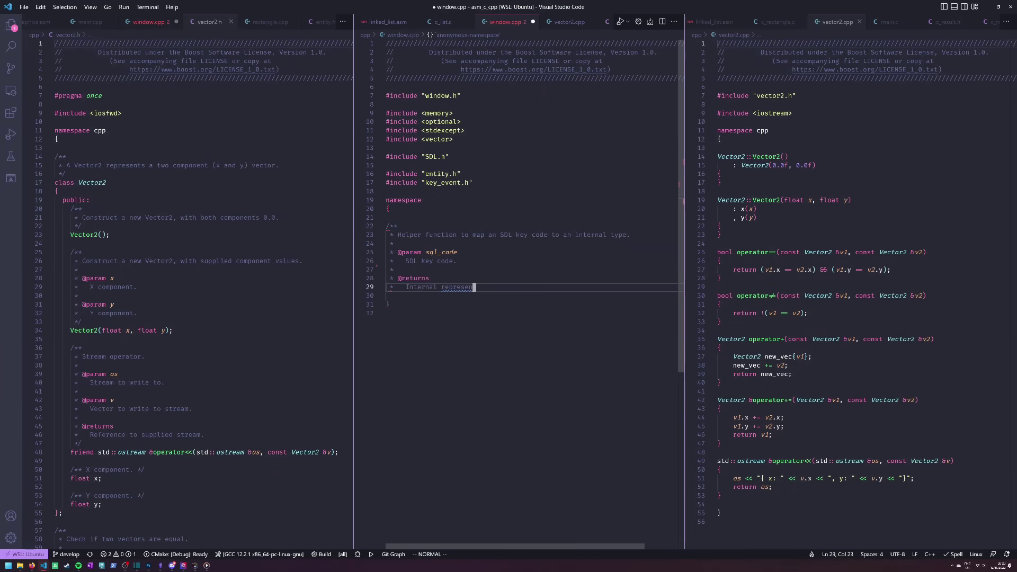
text(tation of the)
- Check the C++ language reference on cppreference and return to the editor
key(alt+Tab)
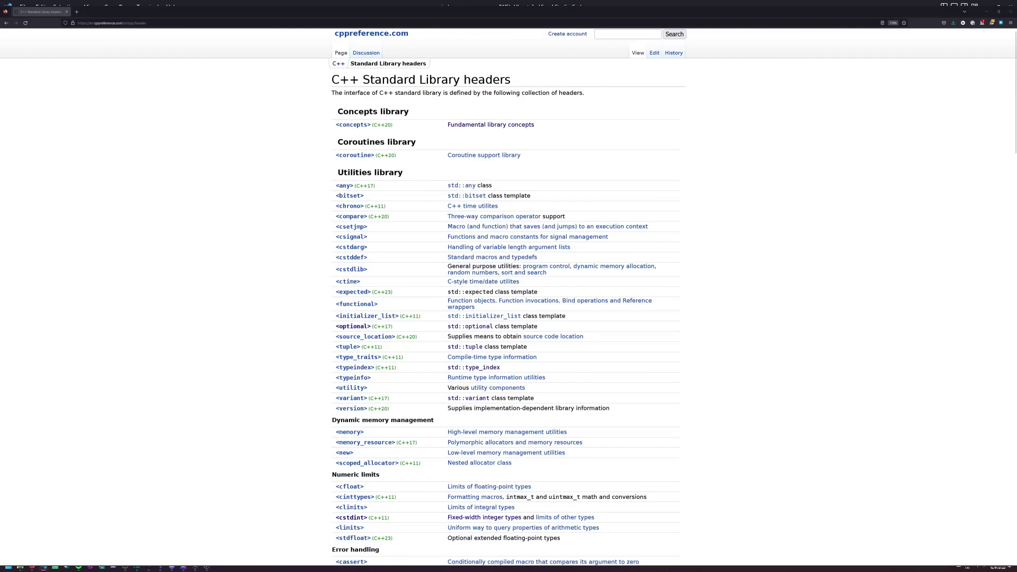
key(alt+Left)
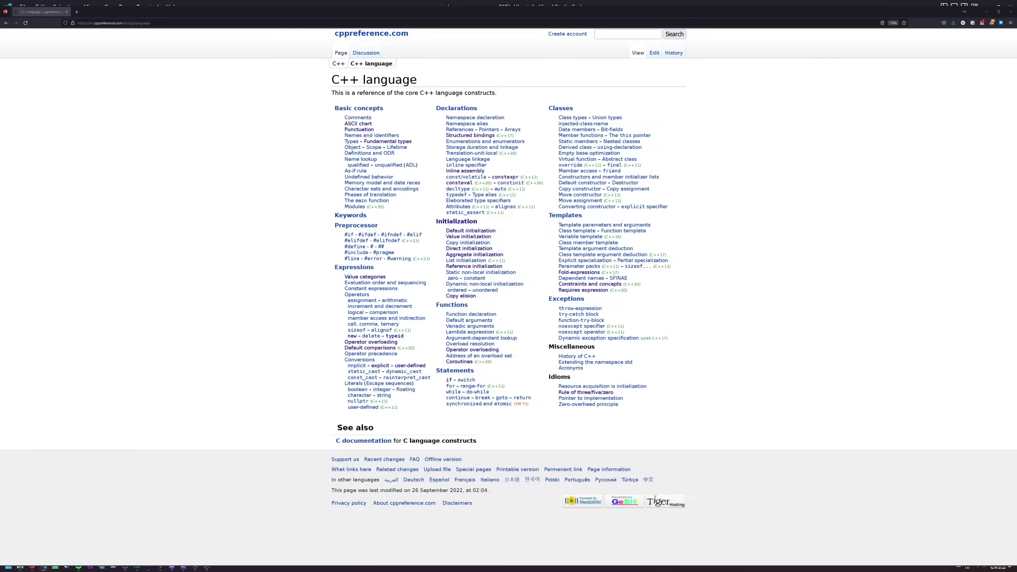
key(alt+Tab)
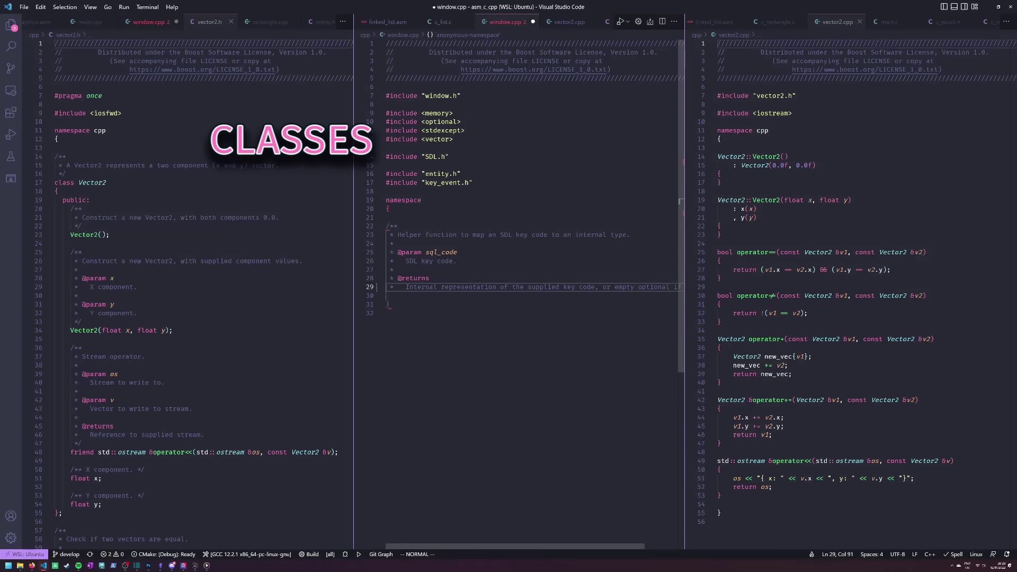
- Write the helper's switch mapping ESCAPE, LEFT and RIGHT key codes with a nullopt default
key(Return)
text(/)
key(Return)
text(std::optional)
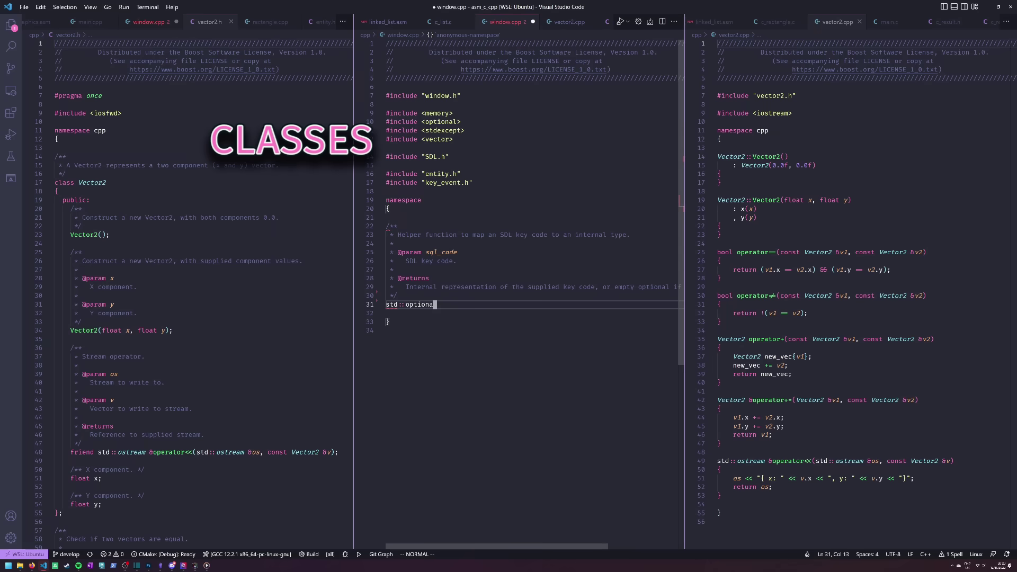
text(<cpp::Key> map_sdl_key()
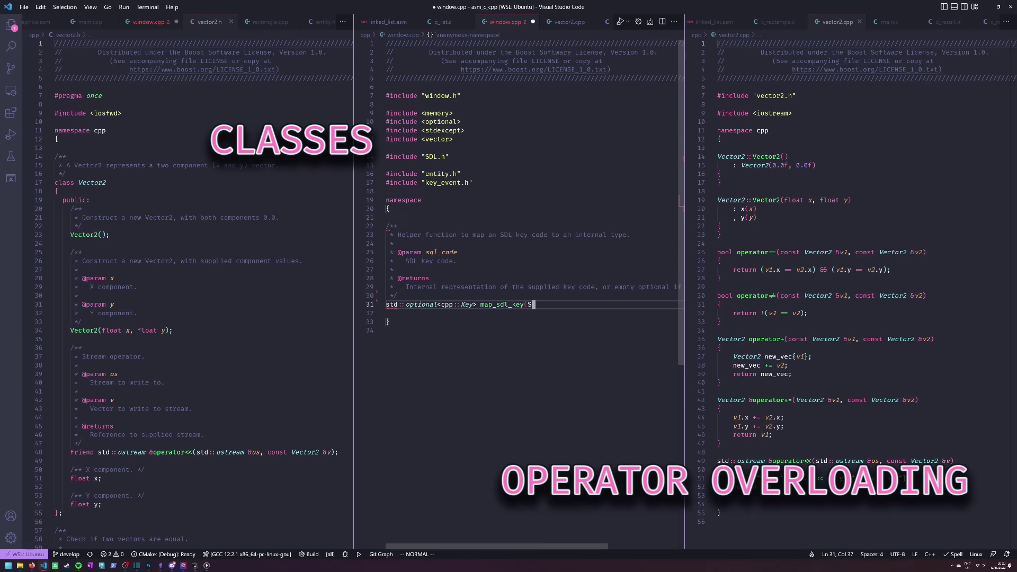
text(SDL_Keycode sdl_code))
key(Return)
text({)
key(Return)
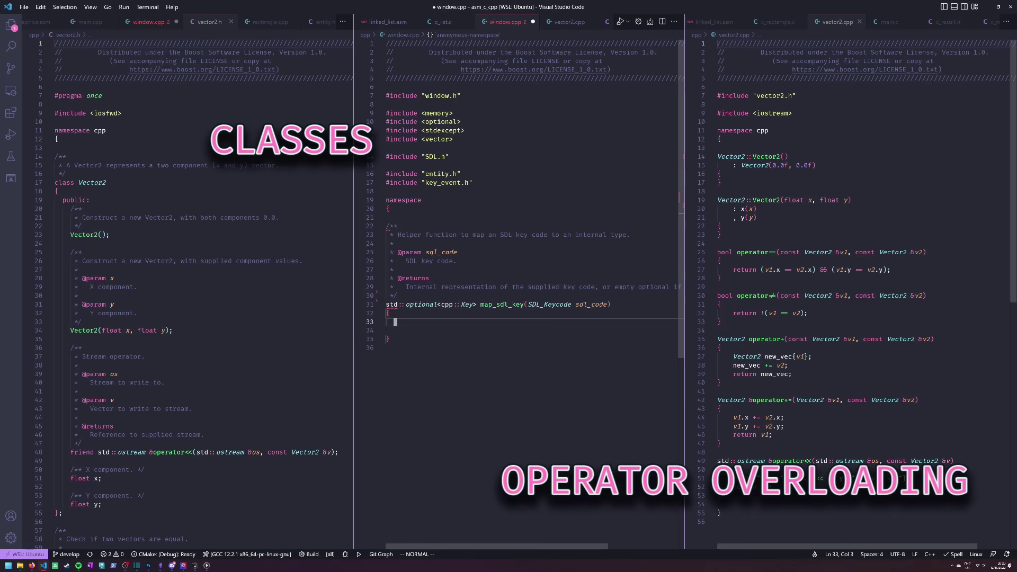
text(switch (sdl_code))
key(Return)
text({)
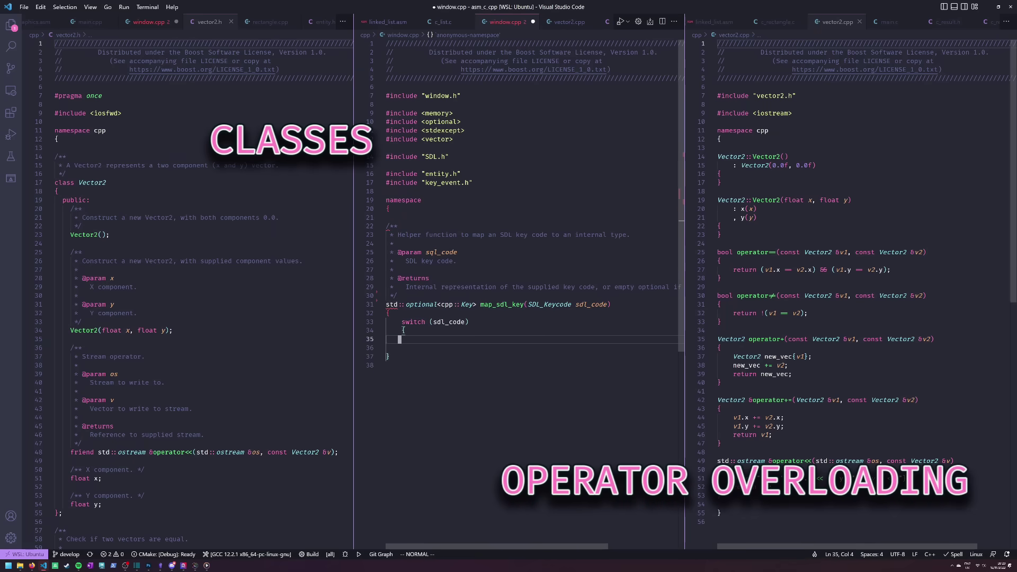
key(Return)
text(using enum cpp::Ke)
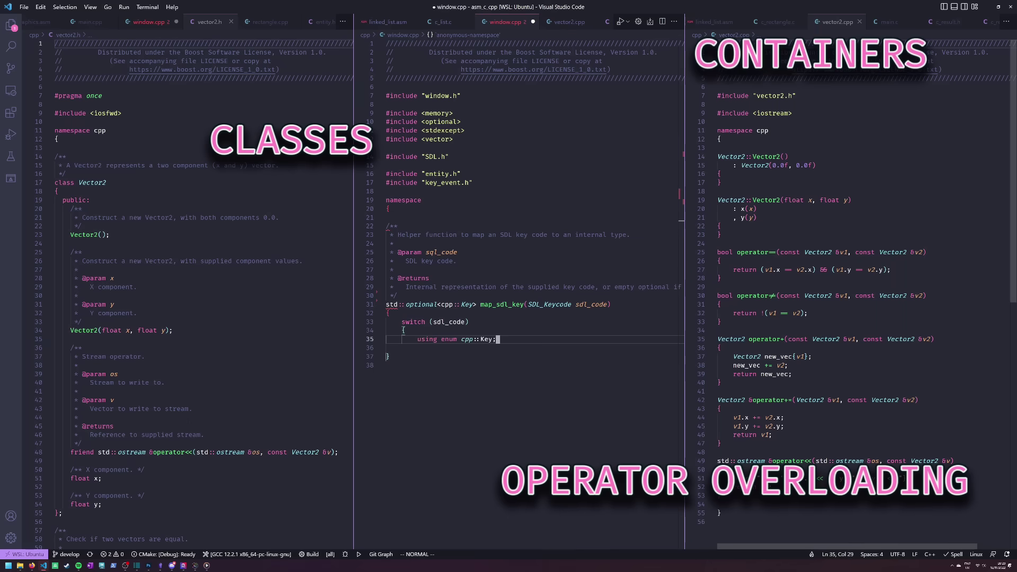
text(y;)
key(Return)
key(Return)
text(case SDLK_ESCAP)
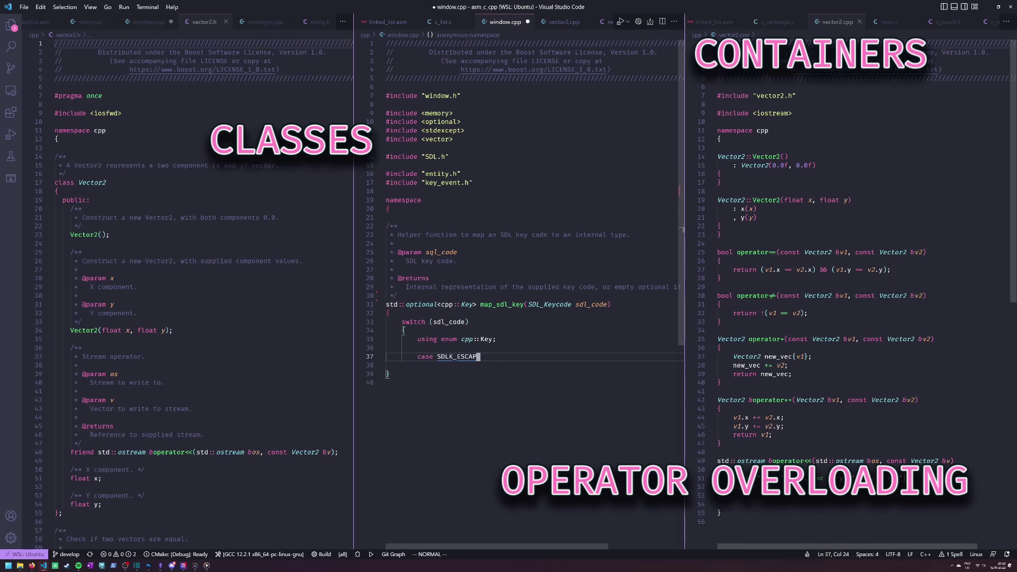
text(E: return ESCAPE;)
key(Return)
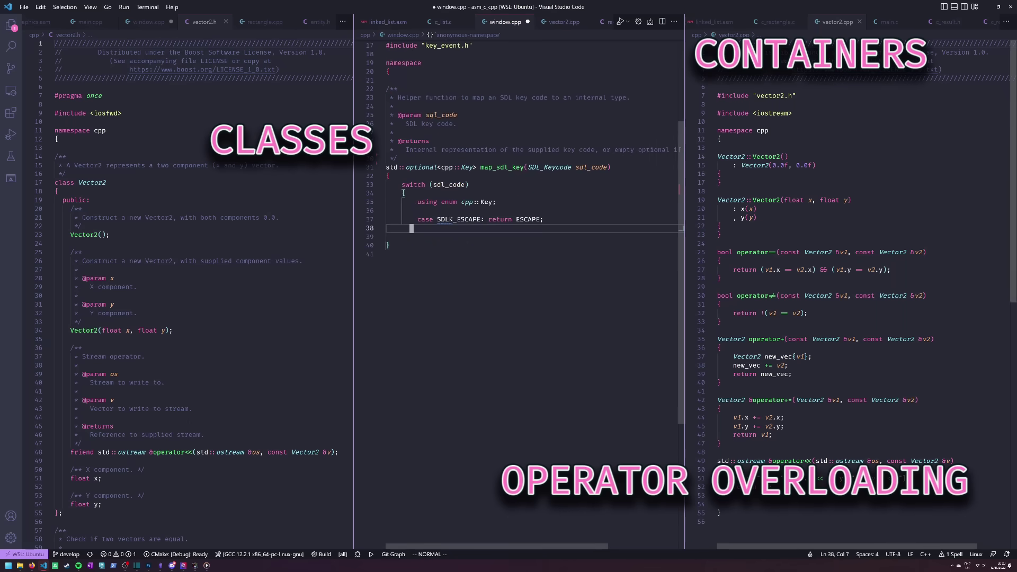
text(case SDLK_LEFT: return LEFT;)
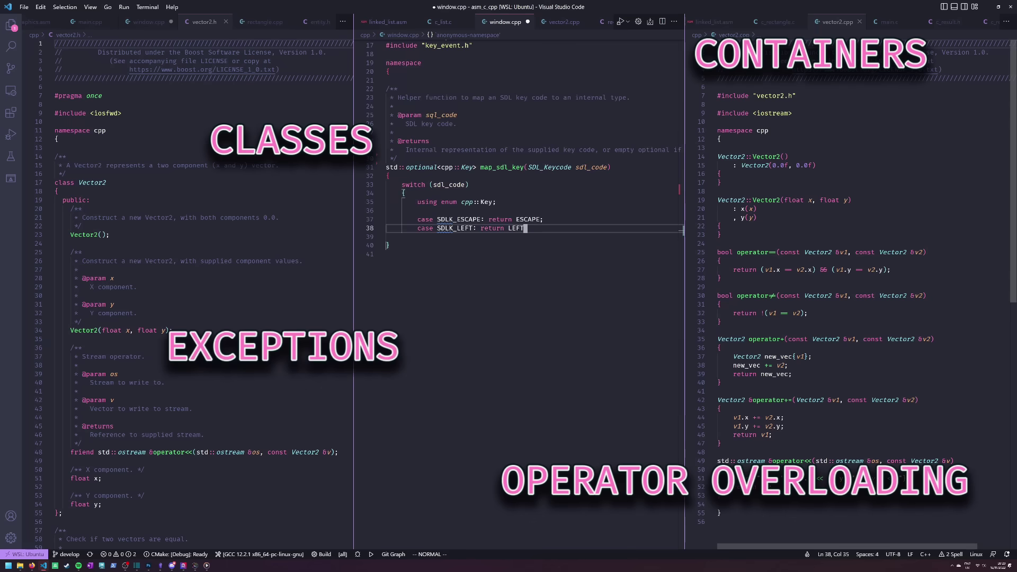
key(Return)
text(case SDLK_)
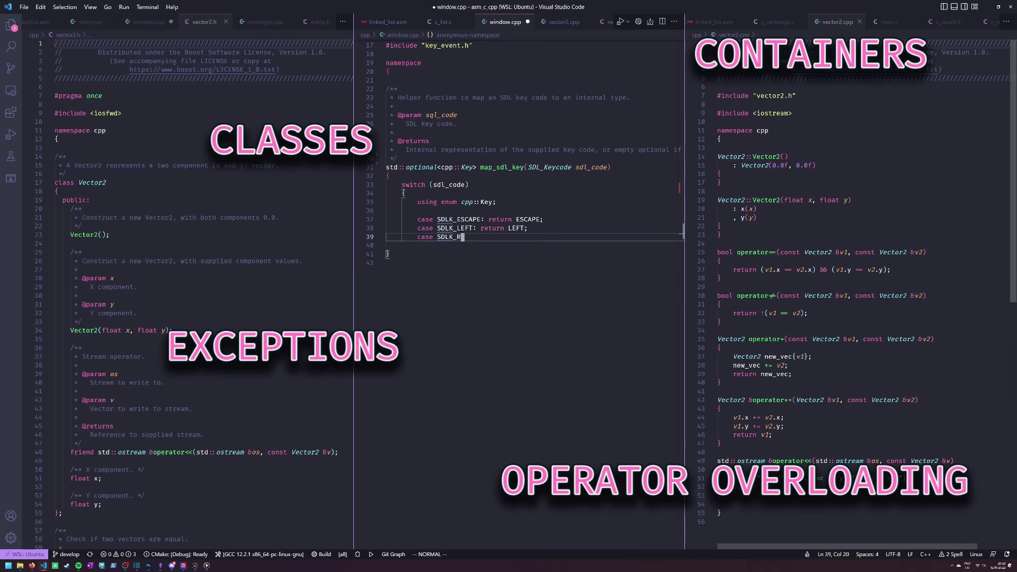
text(RIGHT: return RIGH)
text(T;)
key(Return)
text(default: return std:)
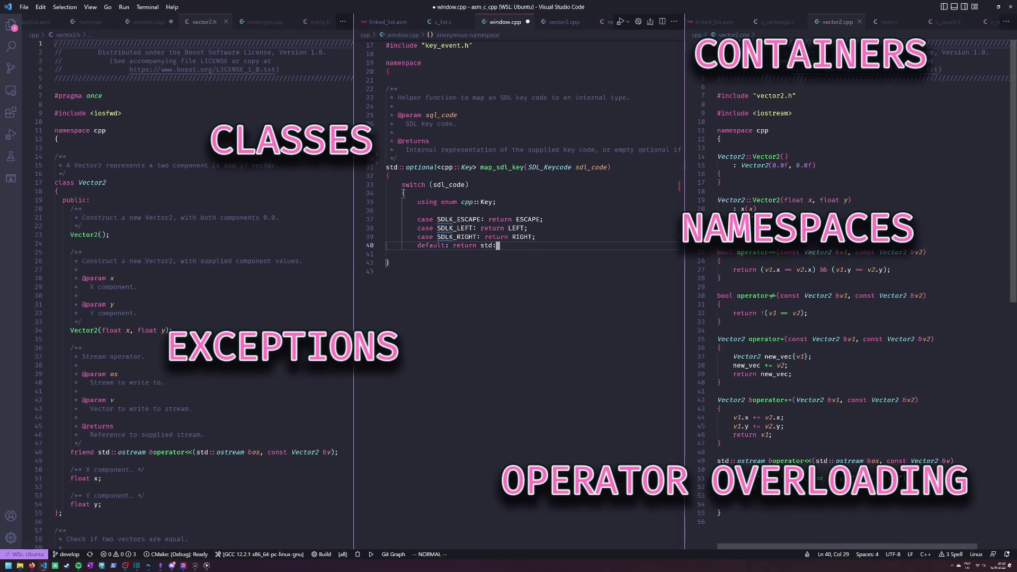
text(:nullopt)
text(})
key(Return)
key(Return)
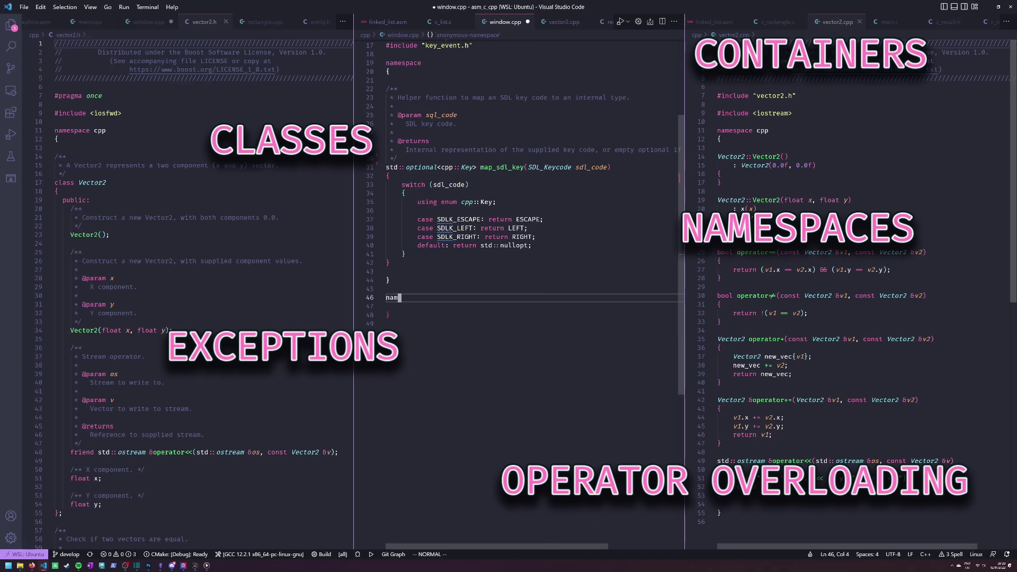
text(namespace cpp)
- Begin Window::Window() with the window_(nullptr, &SDL_DestroyWindow) initialiser and the renderer_ line
key(Return)
text({)
key(Return)
key(Return)
text(Window::)
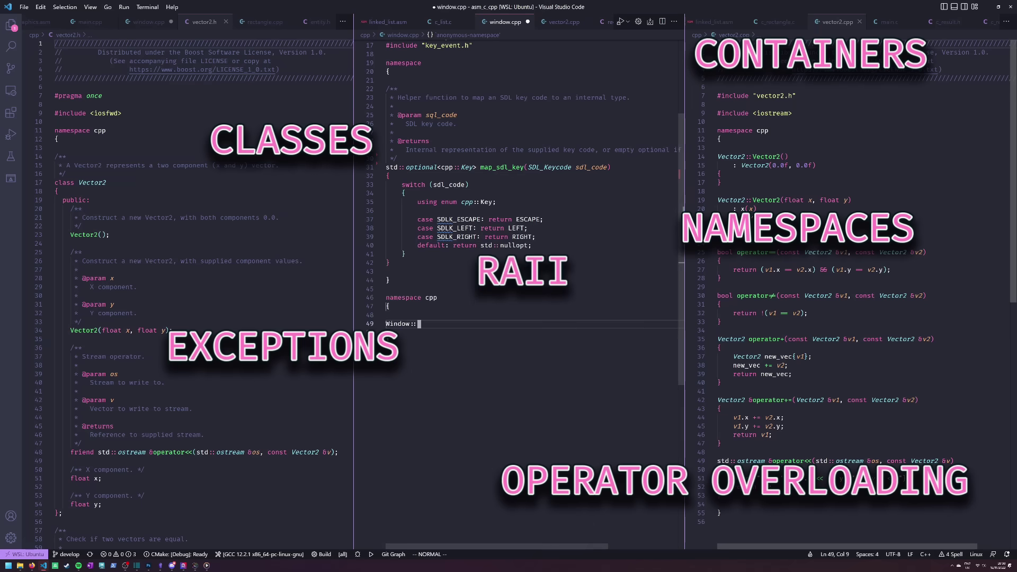
text(Window())
key(Return)
key(Tab)
text(: window_)
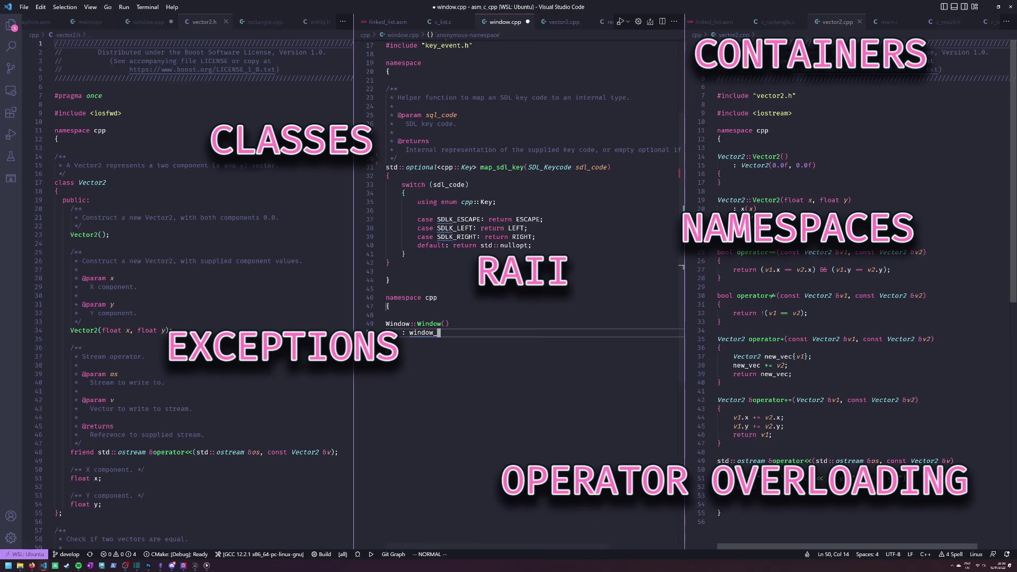
text((nullptr, &SDL_Des)
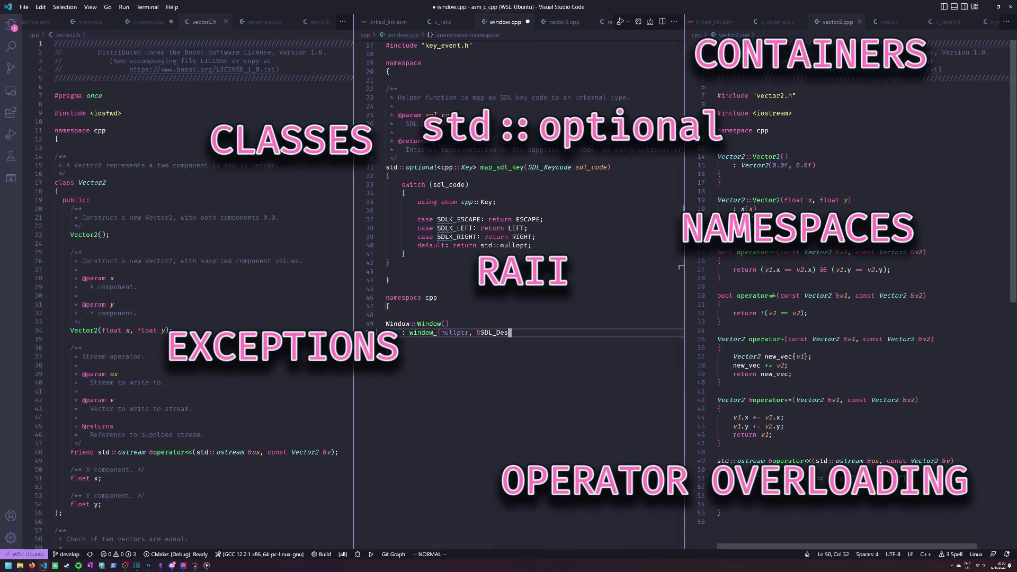
text(troyWindow))
key(Return)
text(enderer_(n)
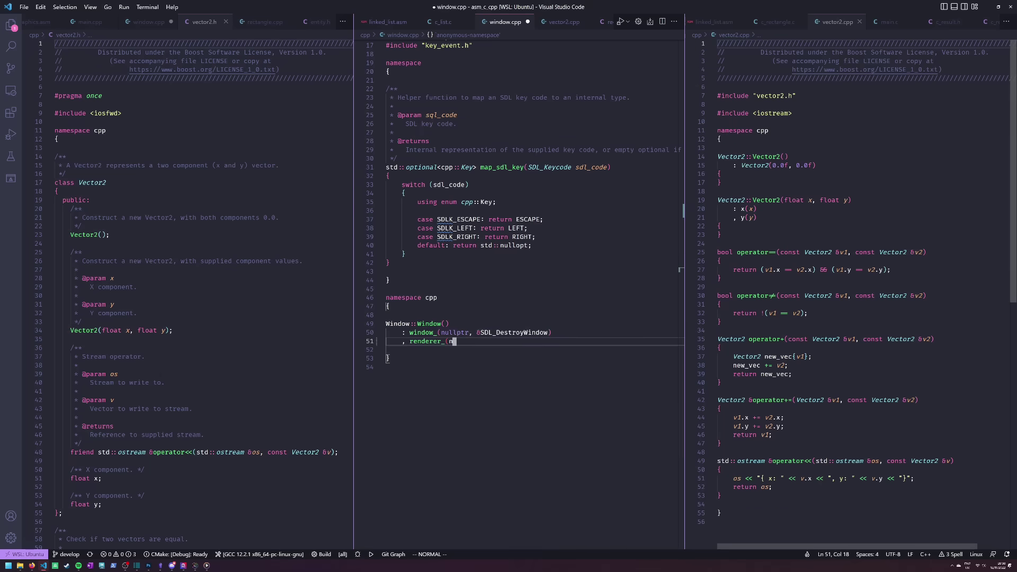
text(ullptr, &SDL_Dest)
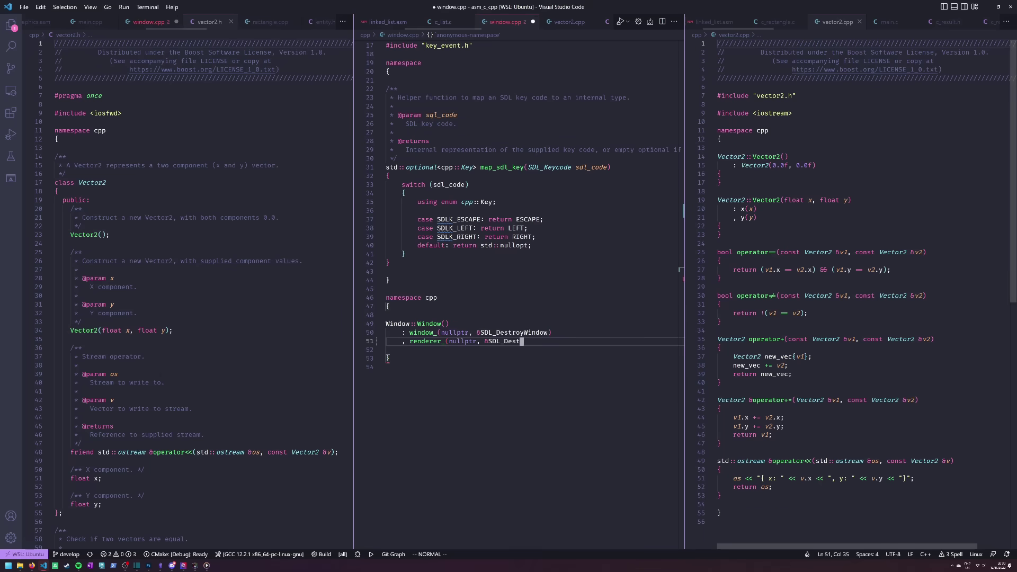
text(royRenderer))
- Finish renderer_(nullptr, &SDL_DestroyRenderer), add the SDL_Init(SDL_INIT_VIDEO) check and run cpp_game
key(Down)
key(Return)
text(if (::SDL_I)
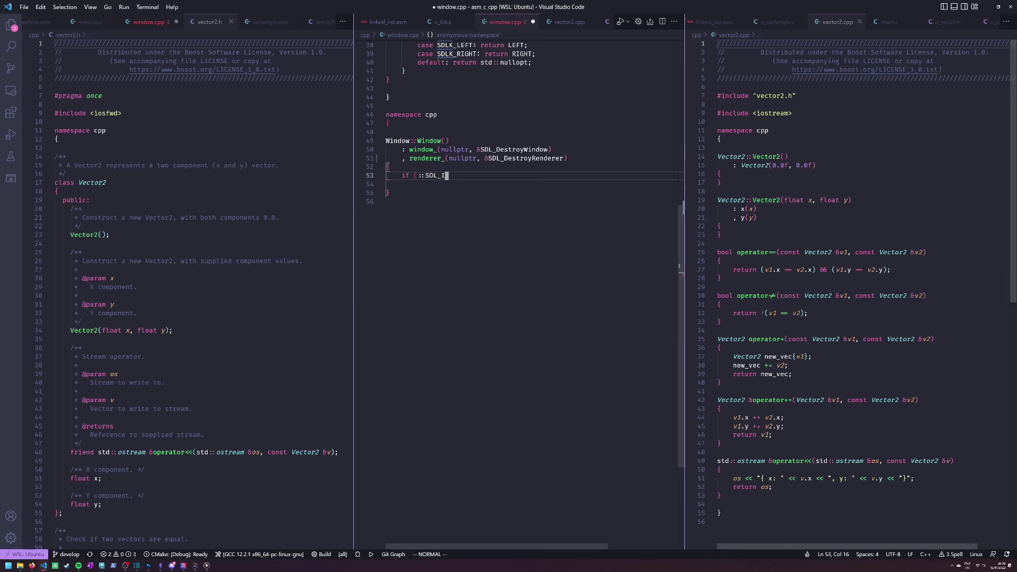
text(nit(SDL_INIT_VIDEO) !)
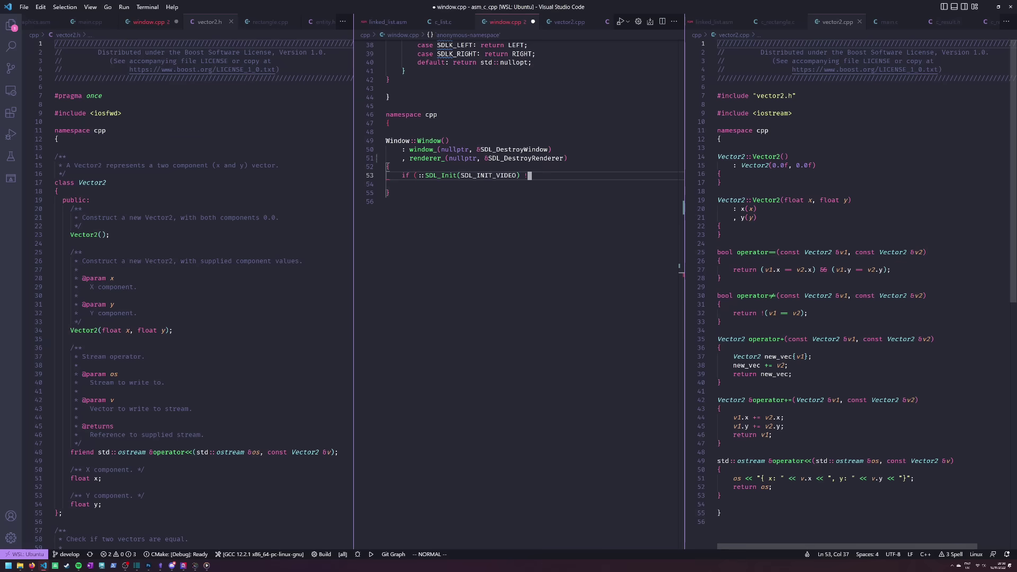
text(= 0))
key(Return)
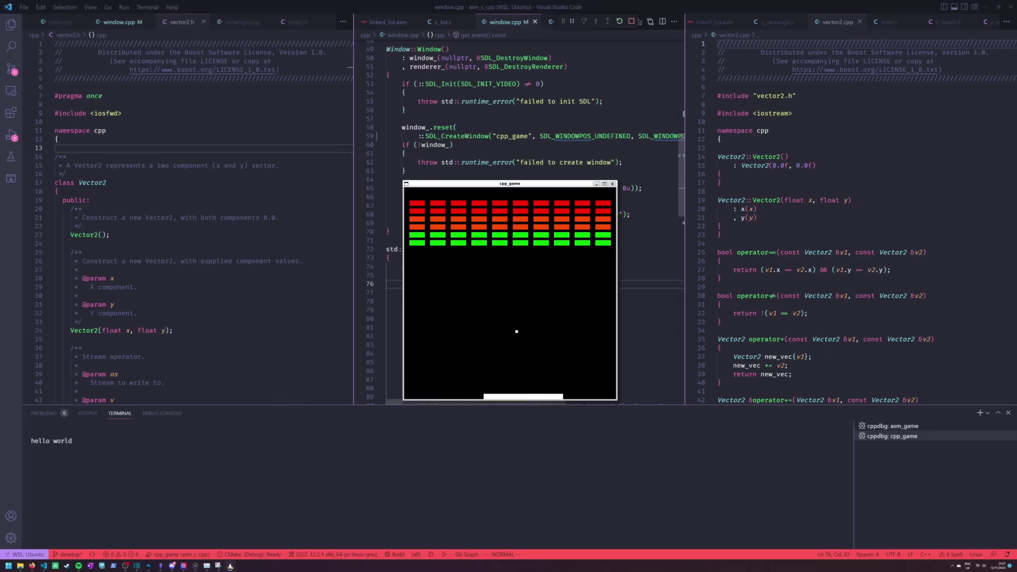
- Move the paddle left and right to keep the ball in play, knocking out green and orange bricks
key(Left)
key(Right)
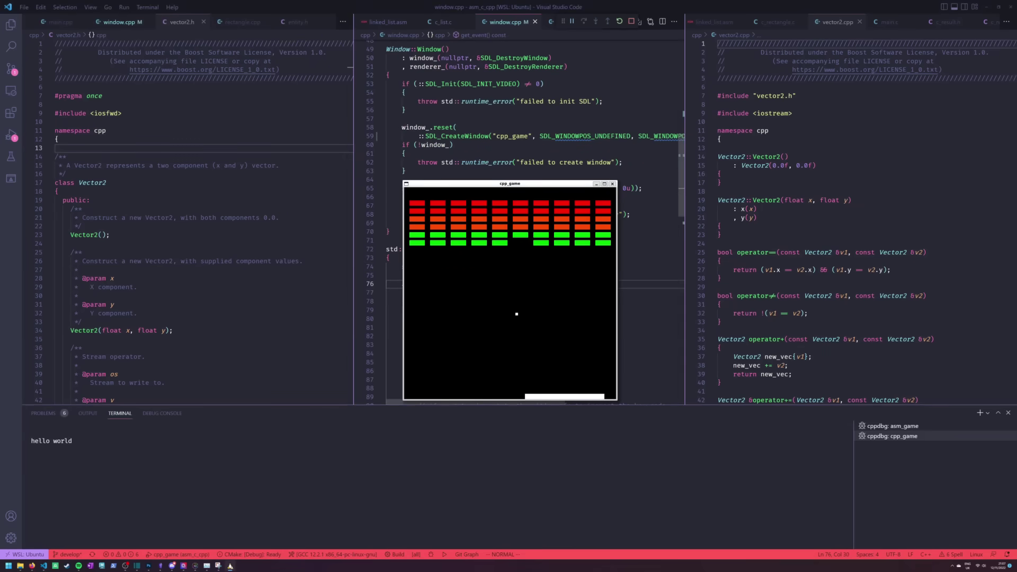
key(Left)
key(Right)
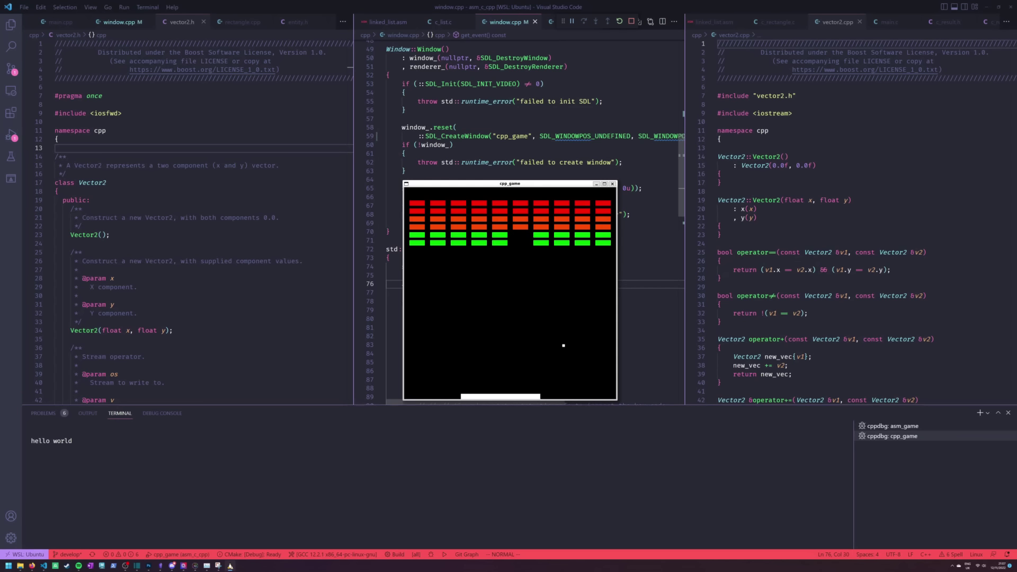
key(Right)
key(Left)
key(Left)
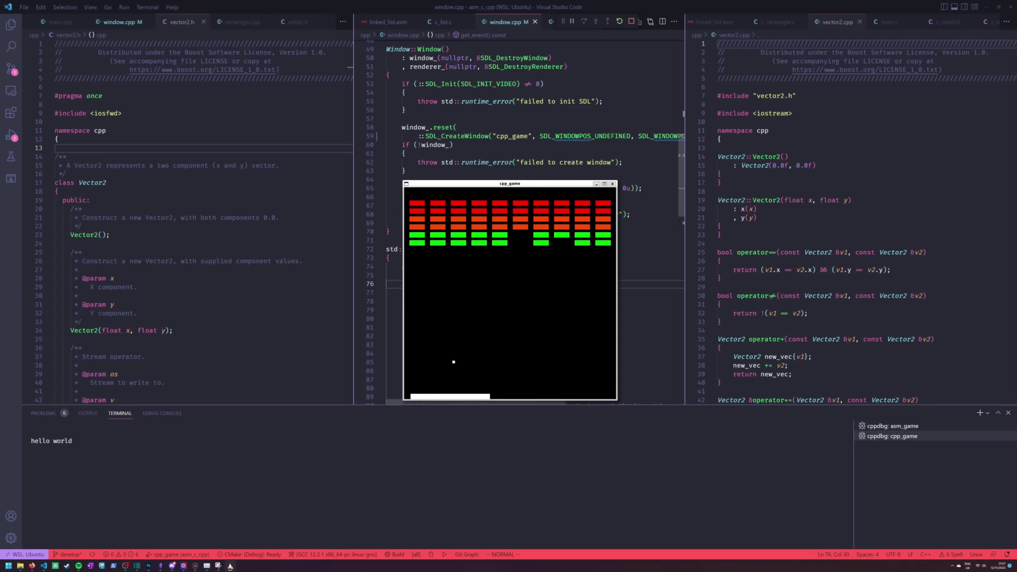
key(Left)
key(Right)
key(Left)
key(Left)
key(Right)
key(Right)
key(Right)
- Track the ball leftward with the paddle to clear more middle-column bricks
key(Left)
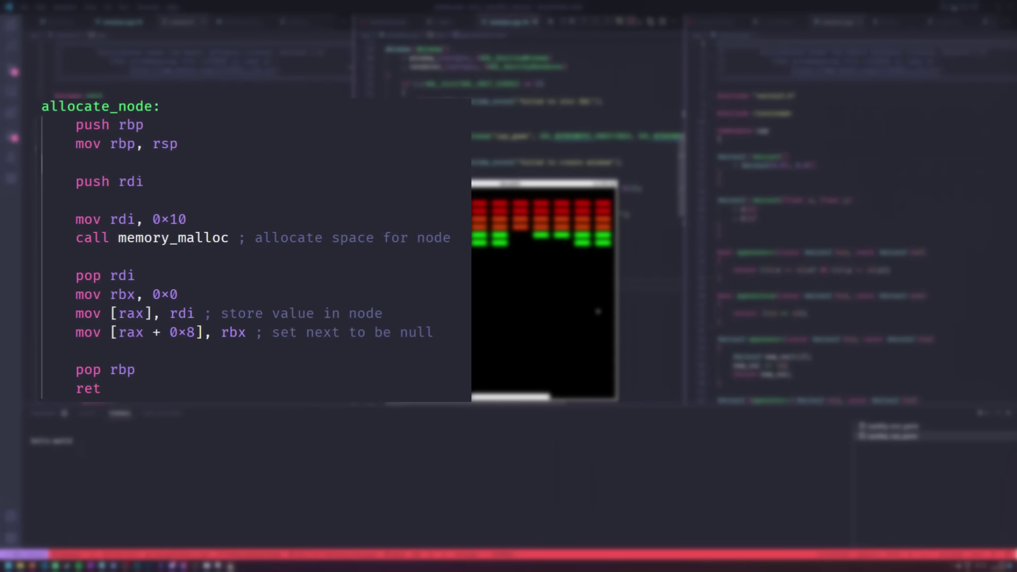
key(Left)
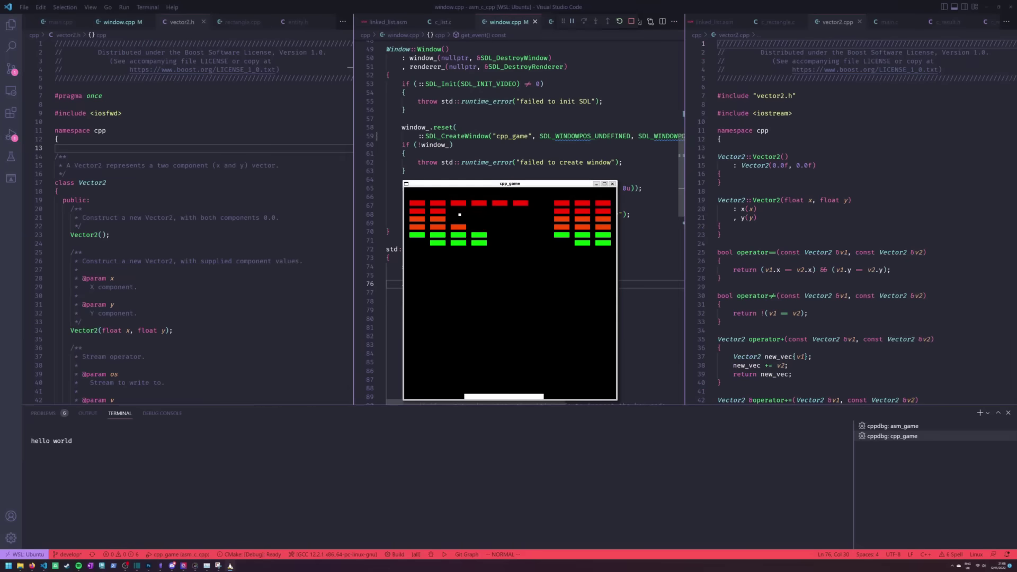
- Return the ball a few more times, then quit cpp_game with Escape so the terminal prints goodbye
key(Right)
key(Right)
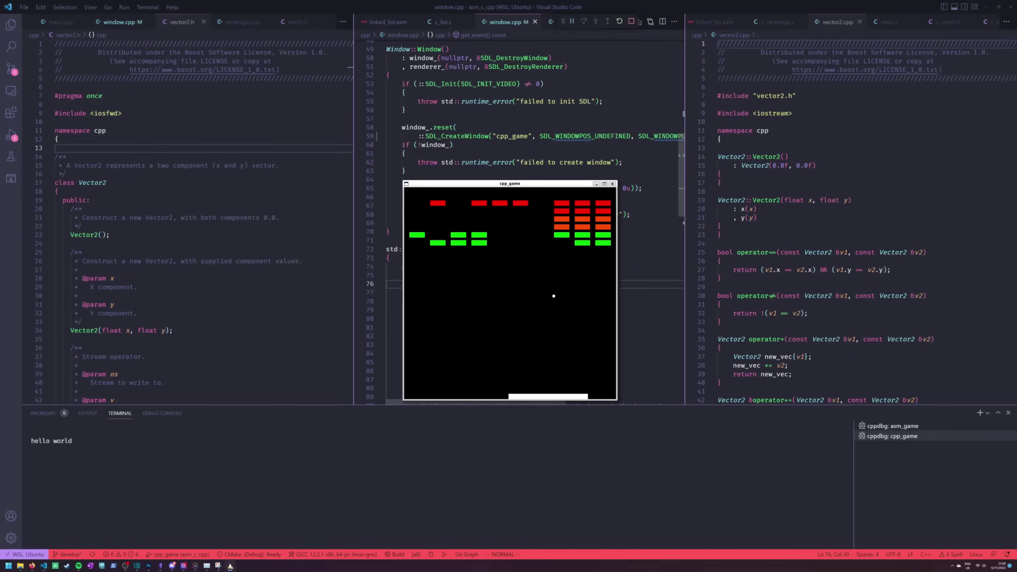
key(Right)
key(Right)
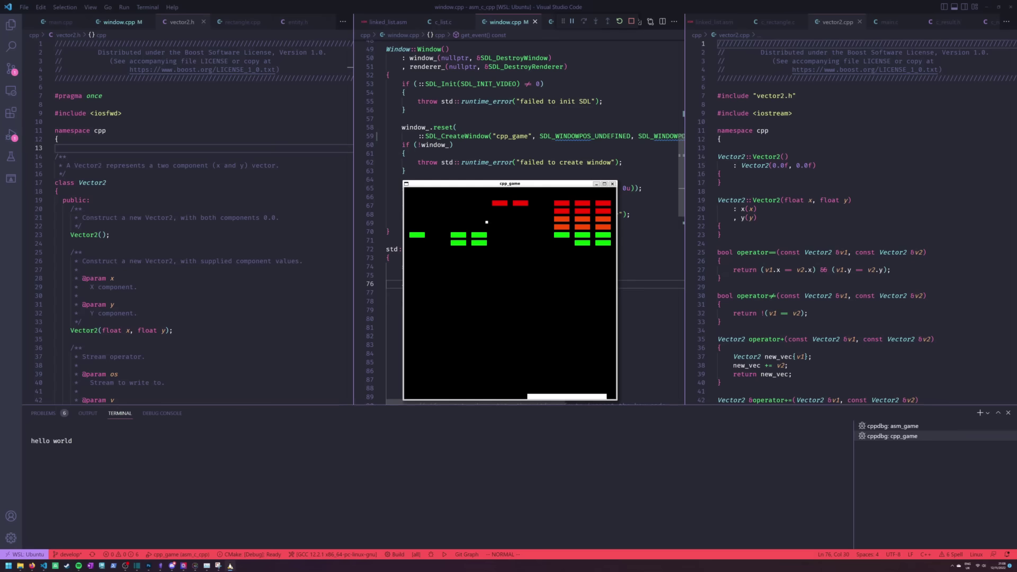
key(Left)
key(Left)
key(Left)
key(Escape)
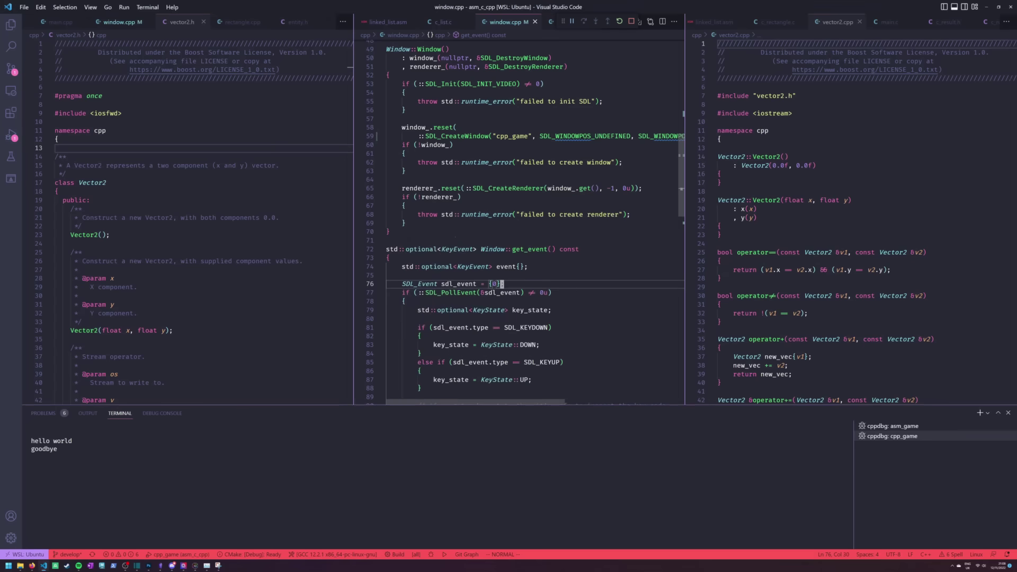
text(dow::get_event() c)
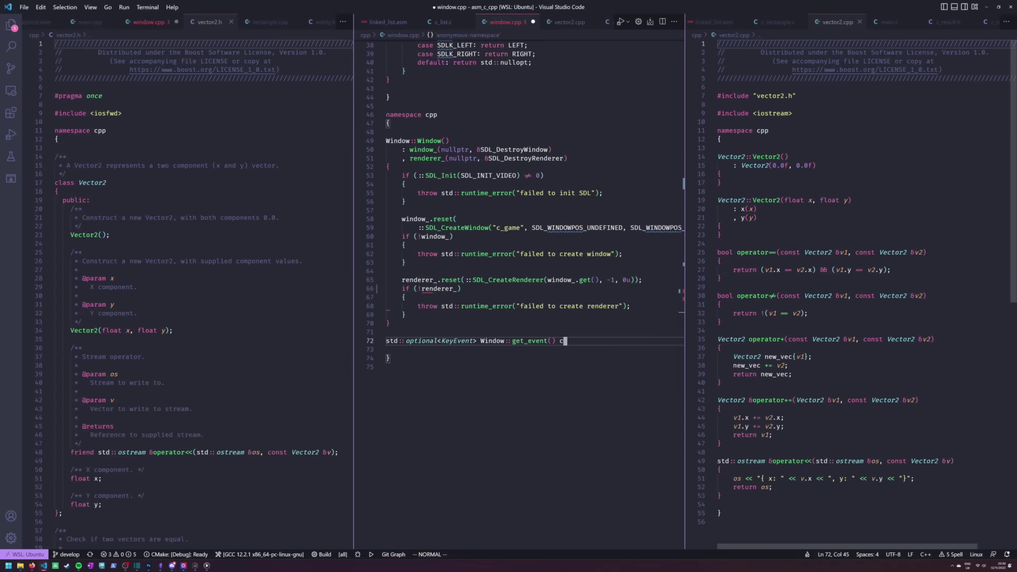
text(onst)
- Lay out Window::get_event() const body with the event{} optional KeyEvent declaration on its own line
key(Return)
text({)
key(Return)
text(std::optio)
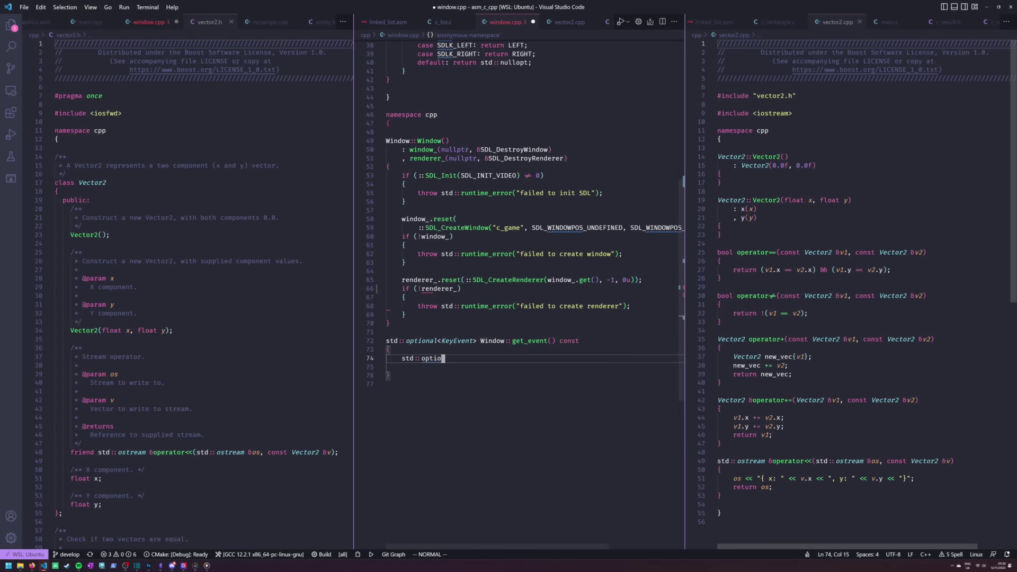
text(nal<KeyEvent> event{};)
key(Return)
key(Return)
text(S)
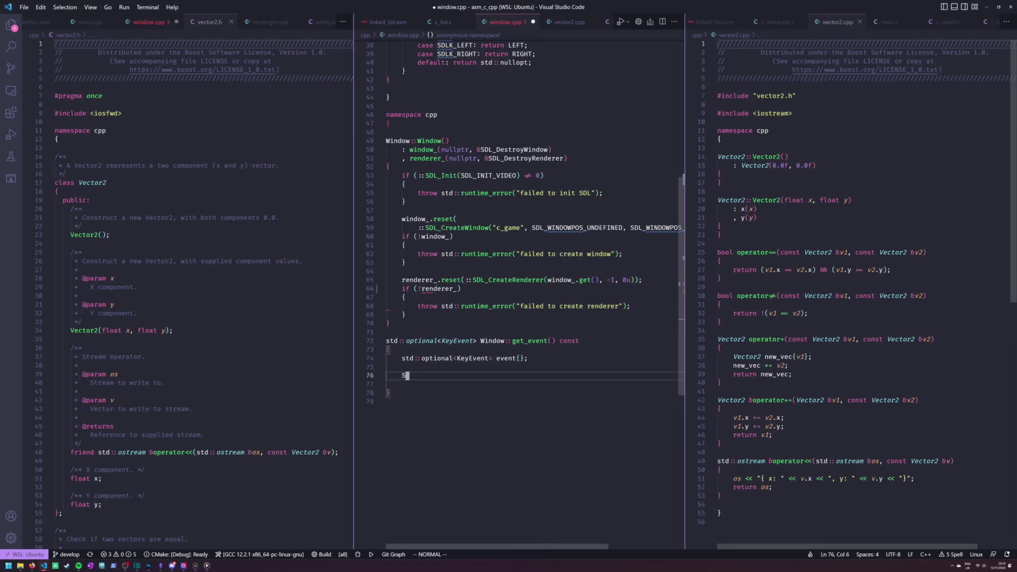
text(DL_Event sdl_event = {0};)
key(Return)
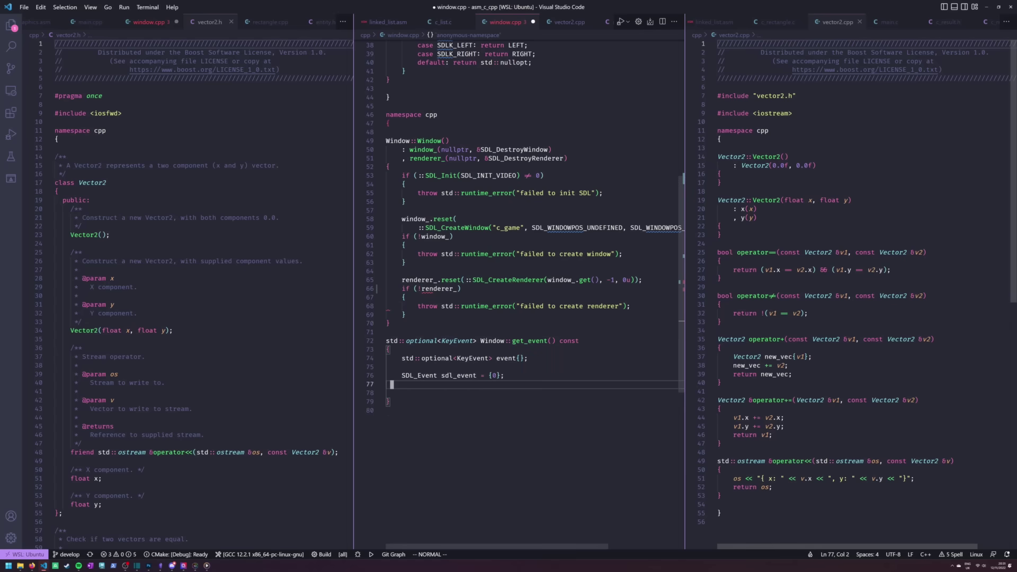
text(if (::SDL_PollEve)
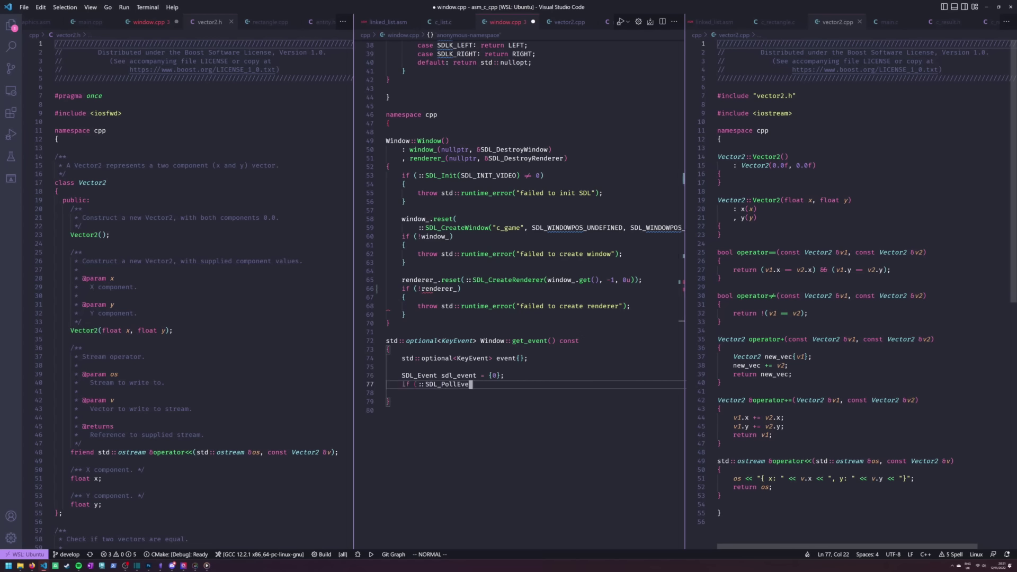